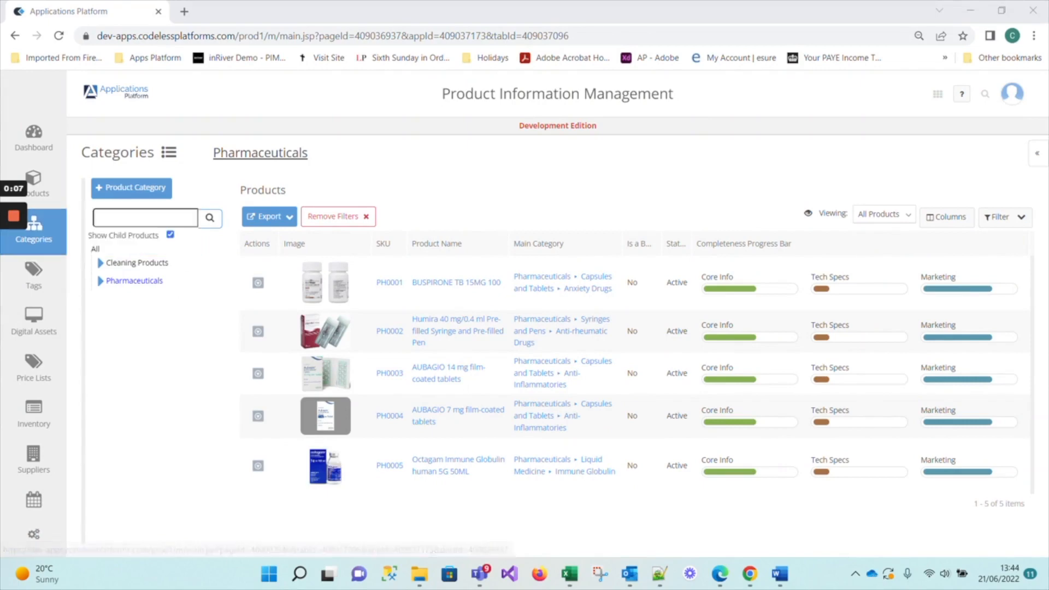
- Open the list view of the categories and look through all product categories with their product totals
mouse_move(41, 140)
mouse_move(51, 241)
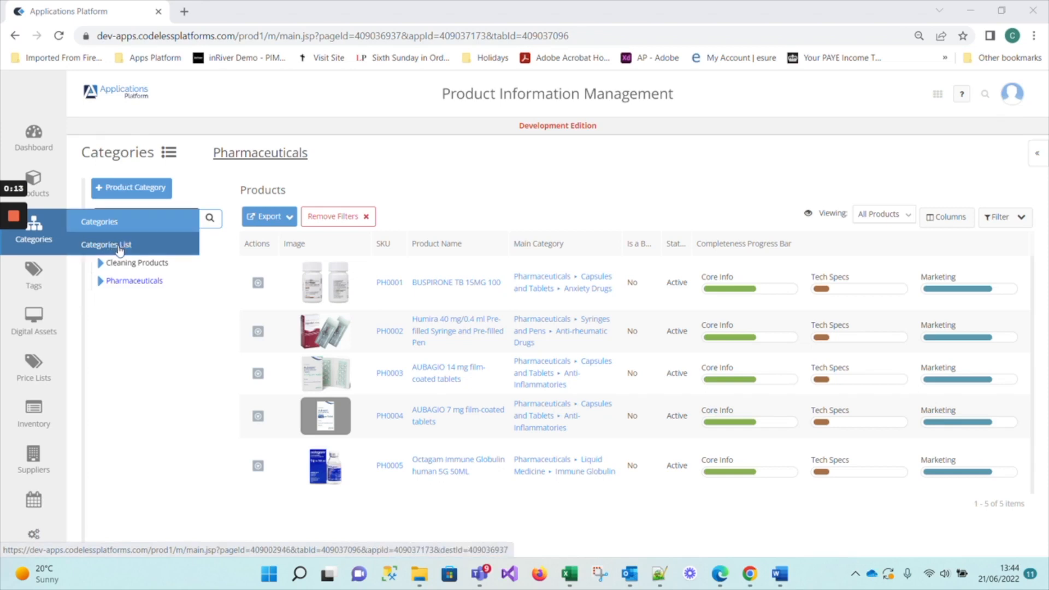
left_click(170, 155)
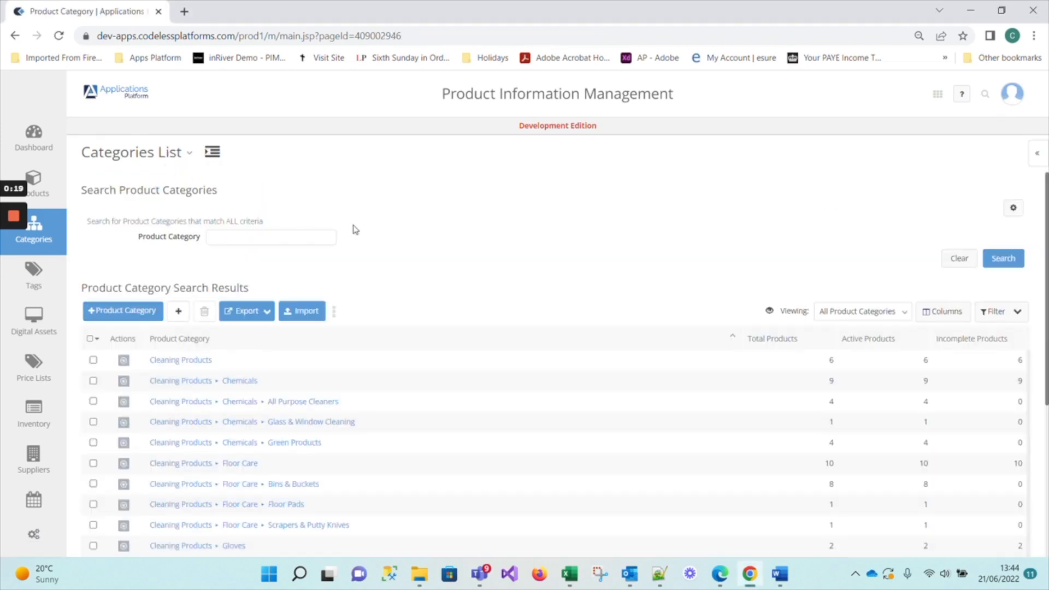
scroll(365, 232, "down", 3)
scroll(372, 235, "up", 5)
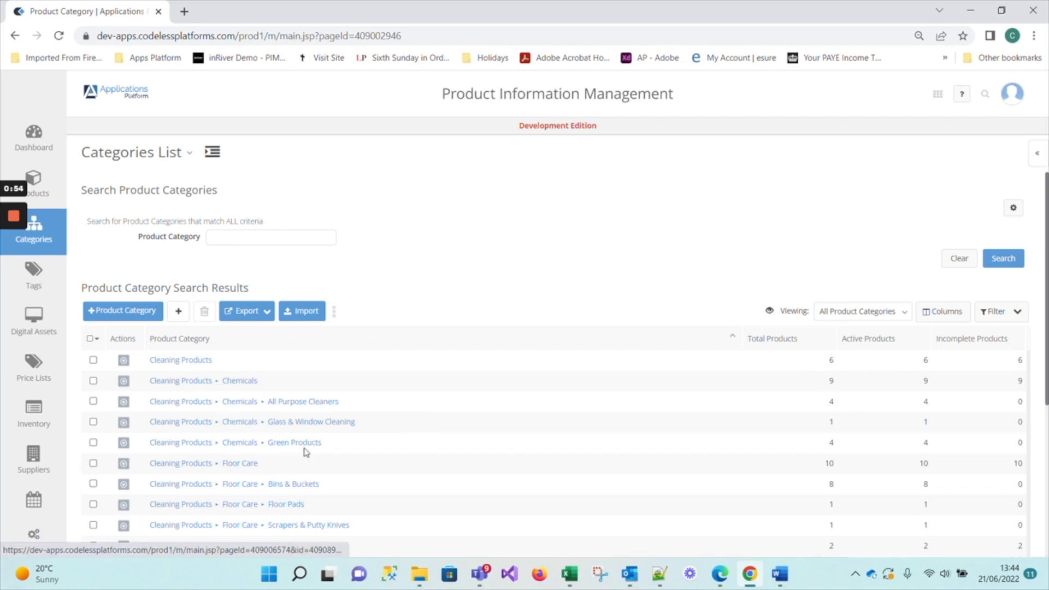
scroll(321, 452, "down", 2)
scroll(320, 452, "down", 3)
scroll(320, 453, "up", 5)
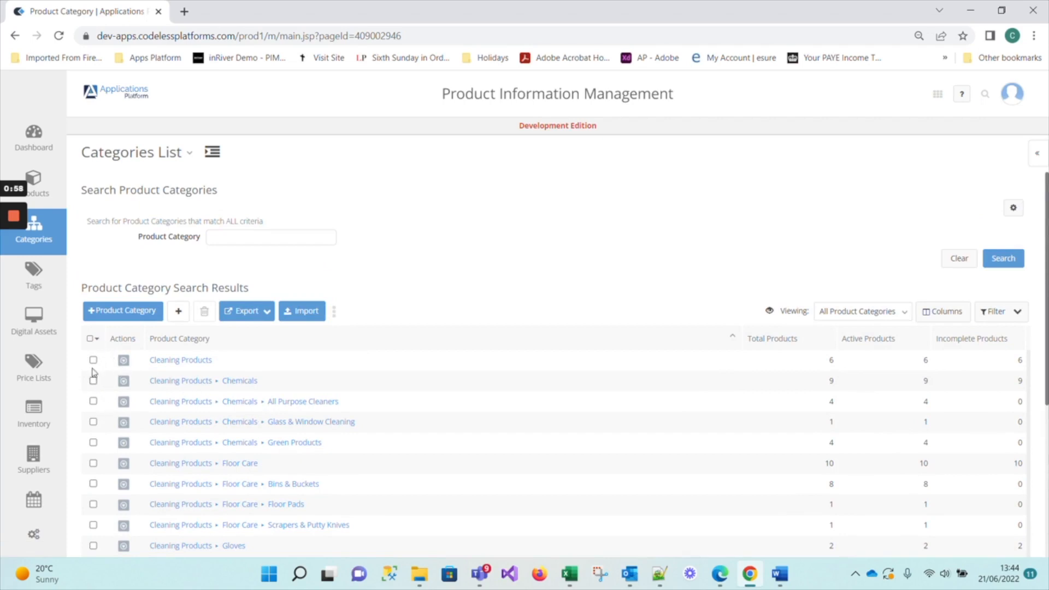
- Search the product categories for "cleaning" and look through the matching categories
left_click(268, 238)
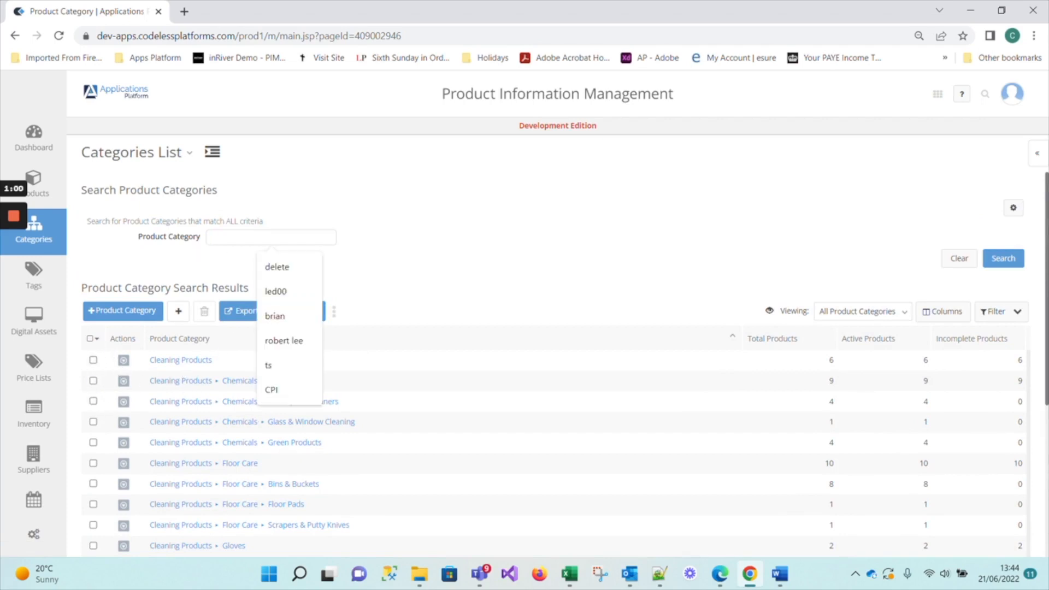
type("clean")
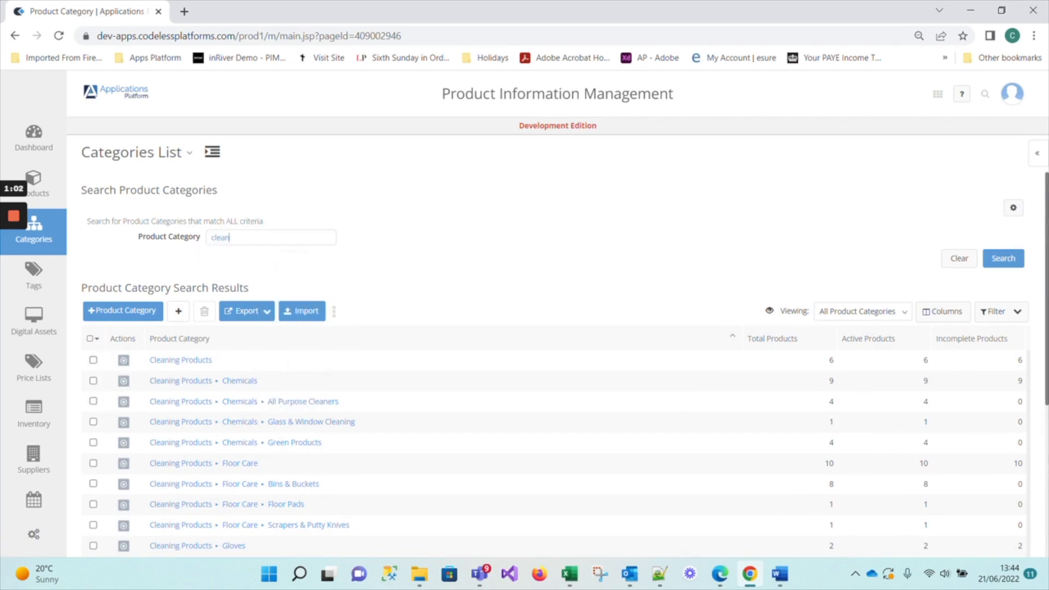
type("ing")
key("Return")
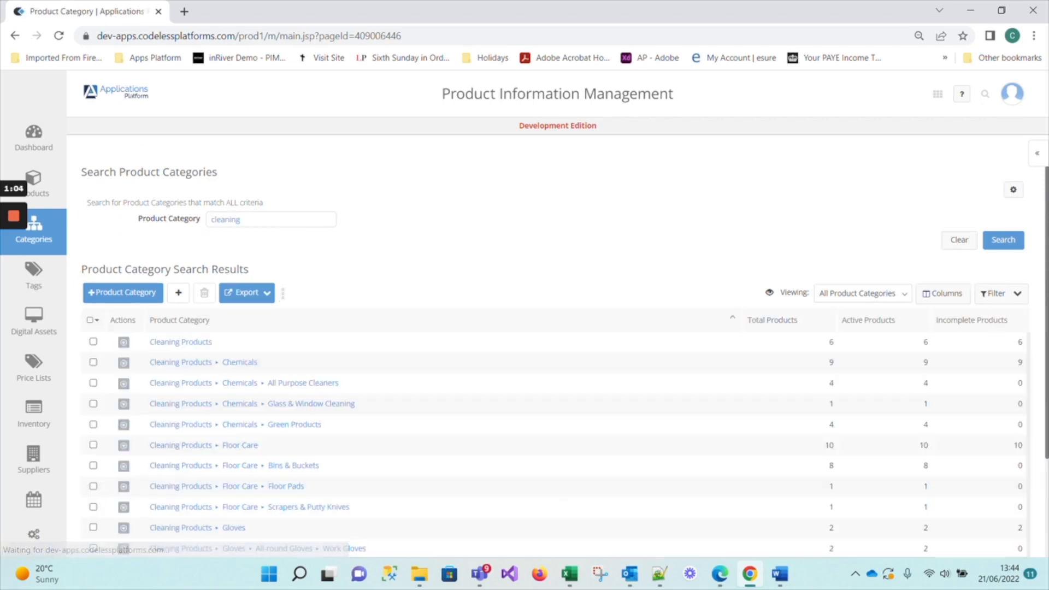
scroll(317, 424, "down", 3)
scroll(321, 418, "up", 2)
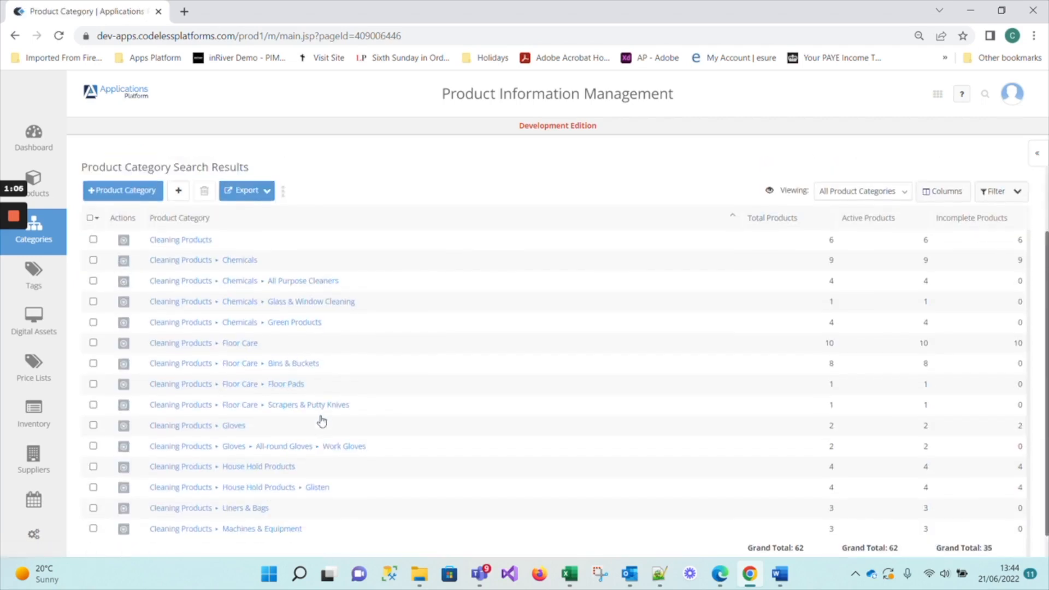
- Select the Green Products, Floor Care, and Bins & Buckets categories in the search results
left_click(93, 363)
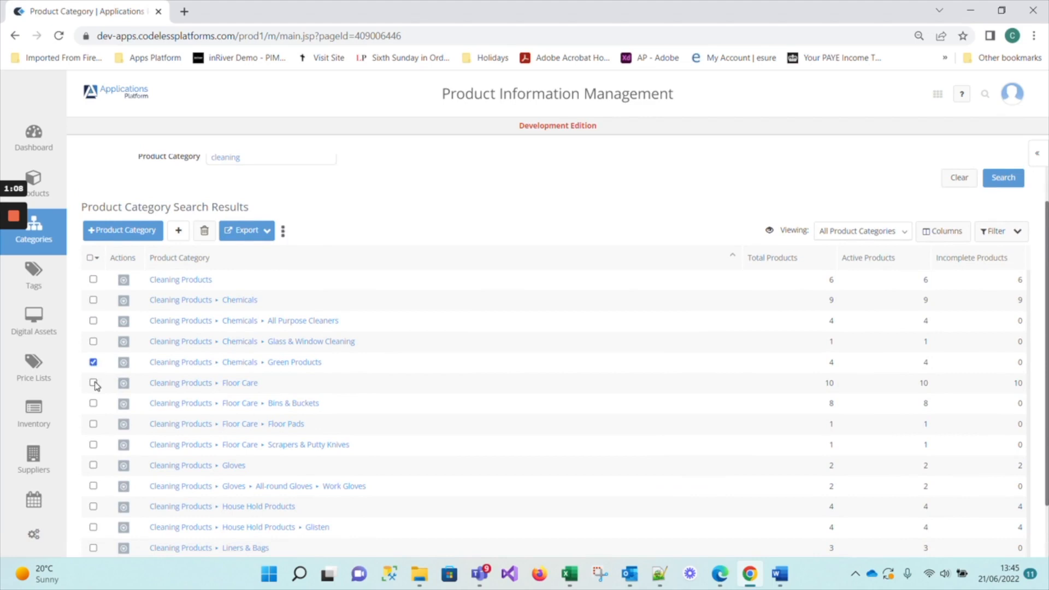
left_click(94, 382)
left_click(94, 403)
- Reopen the Categories List and switch from it to the category tree view
mouse_move(69, 246)
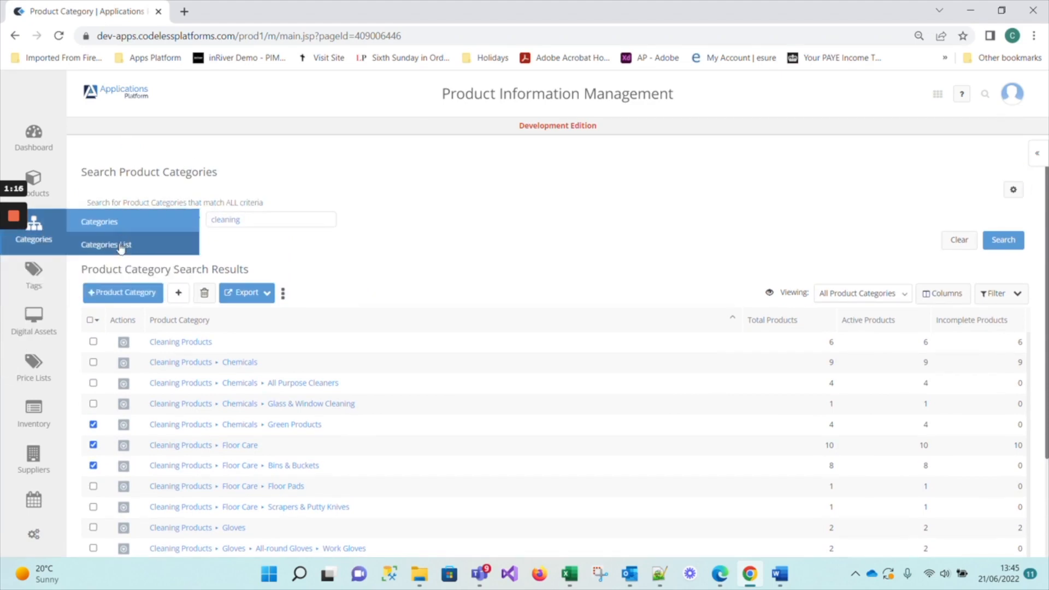
left_click(132, 244)
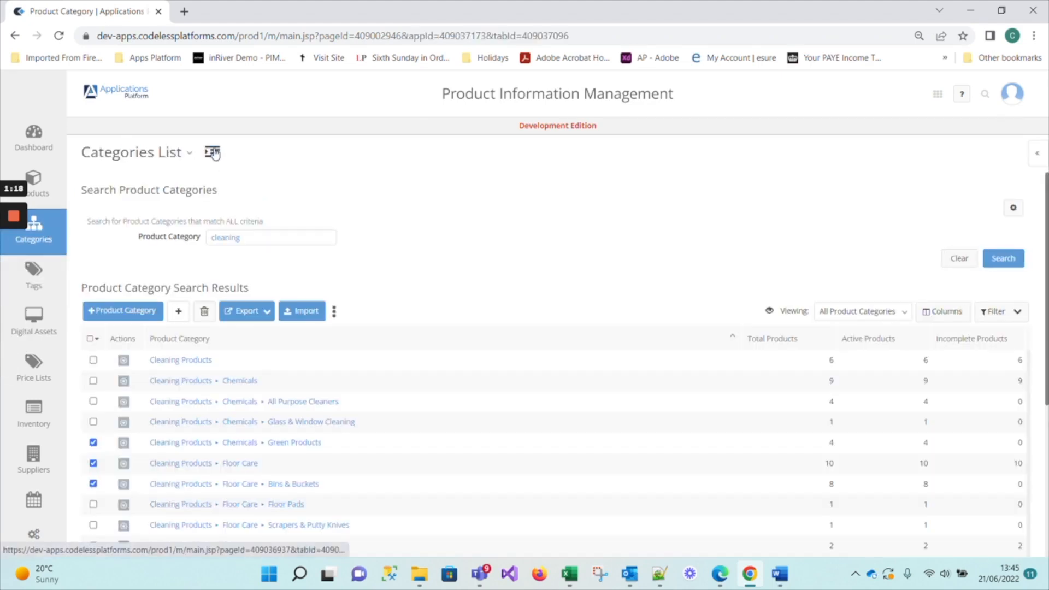
left_click(214, 154)
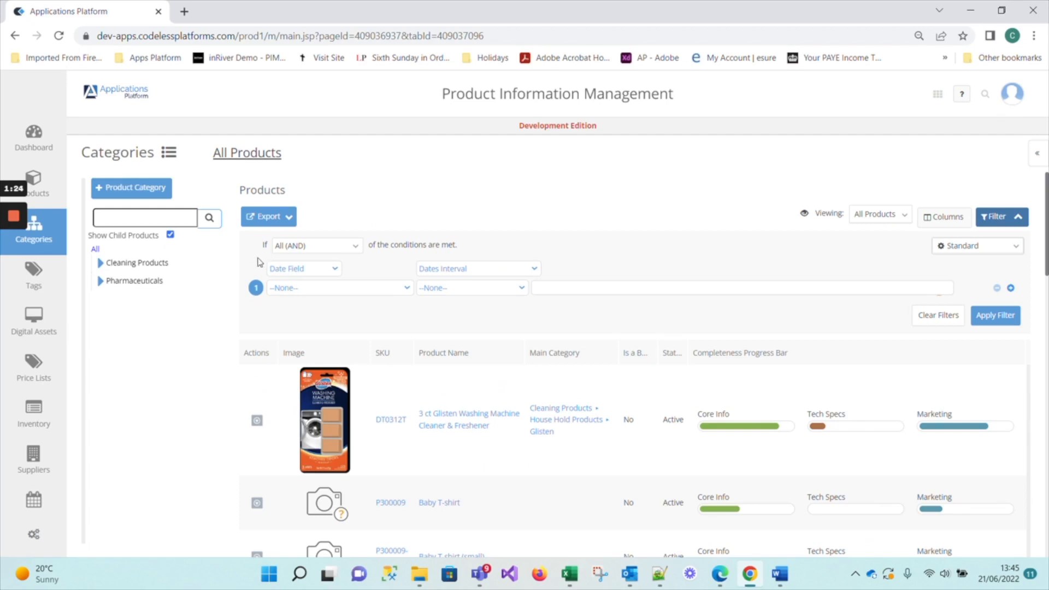
- Expand Pharmaceuticals and its Capsules and Tablets branch in the category tree, and view all Pharmaceuticals products
left_click(101, 281)
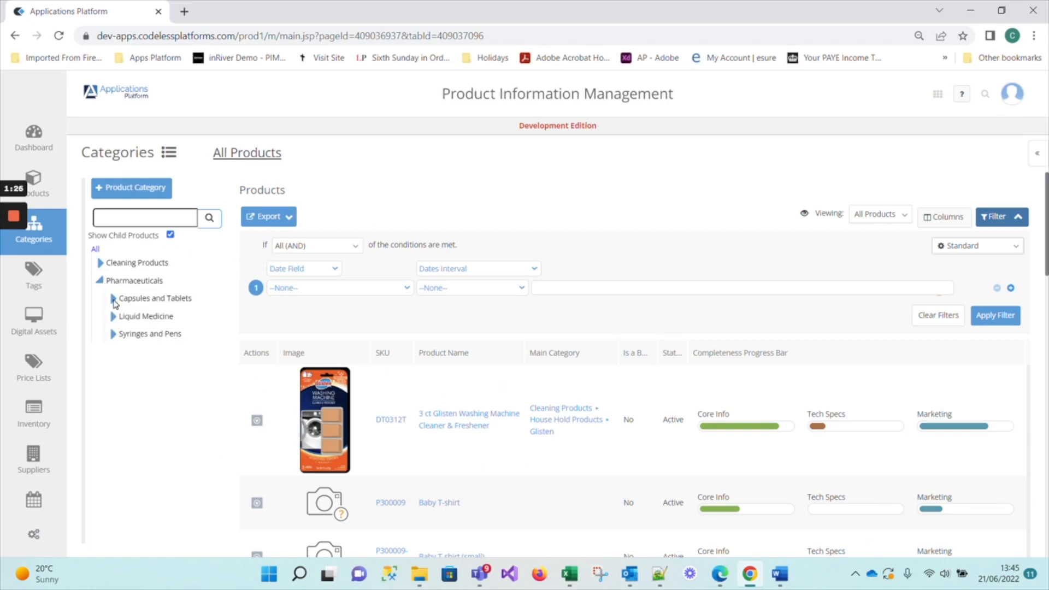
left_click(114, 299)
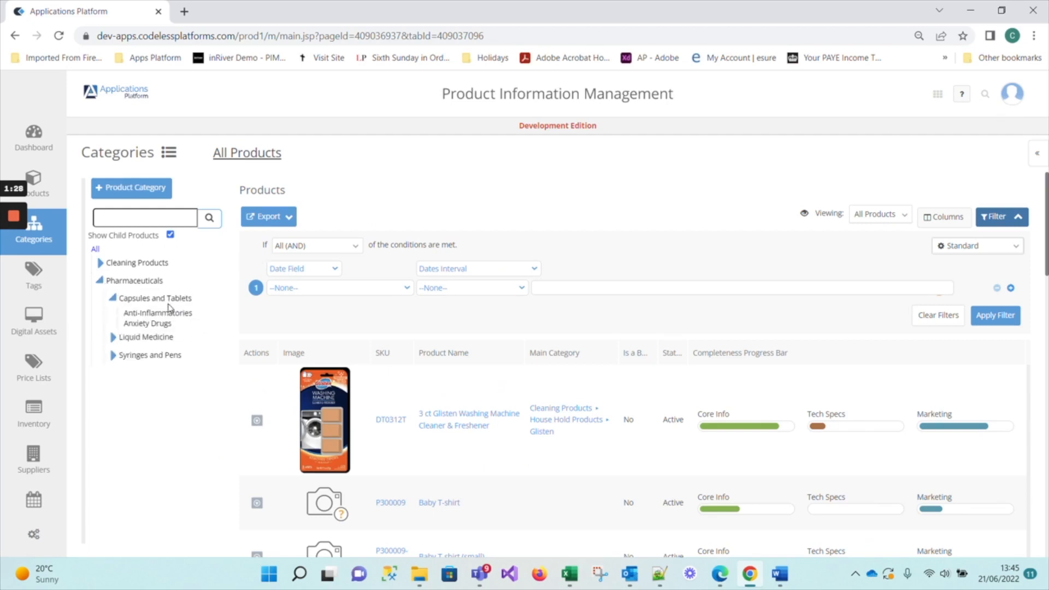
left_click(134, 281)
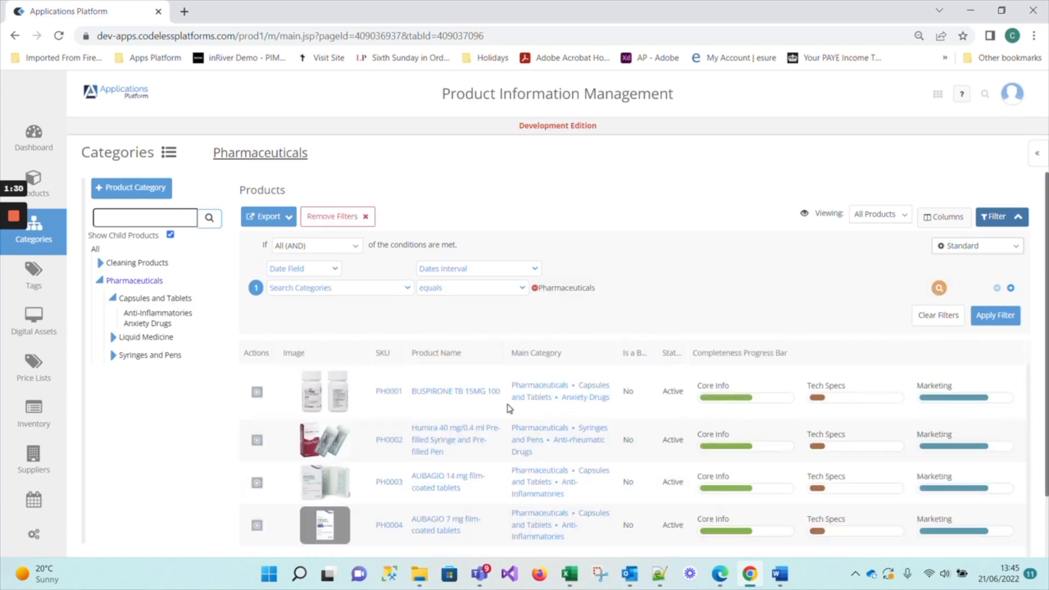
scroll(668, 316, "down", 2)
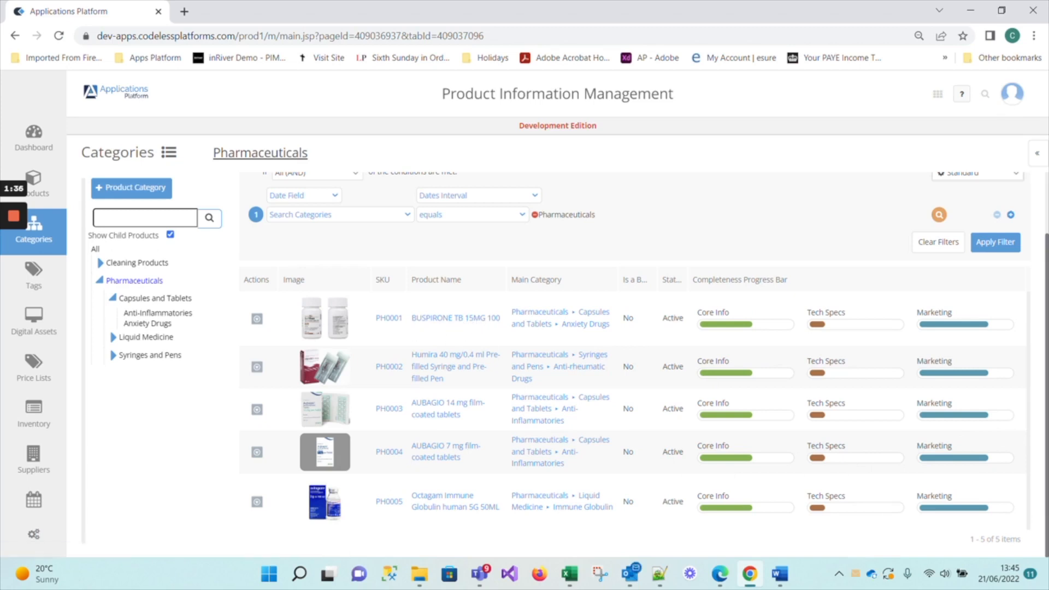
- View the products in Capsules and Tablets and in its Anxiety Drugs subcategory, and expand the Liquid Medicine branch
left_click(155, 298)
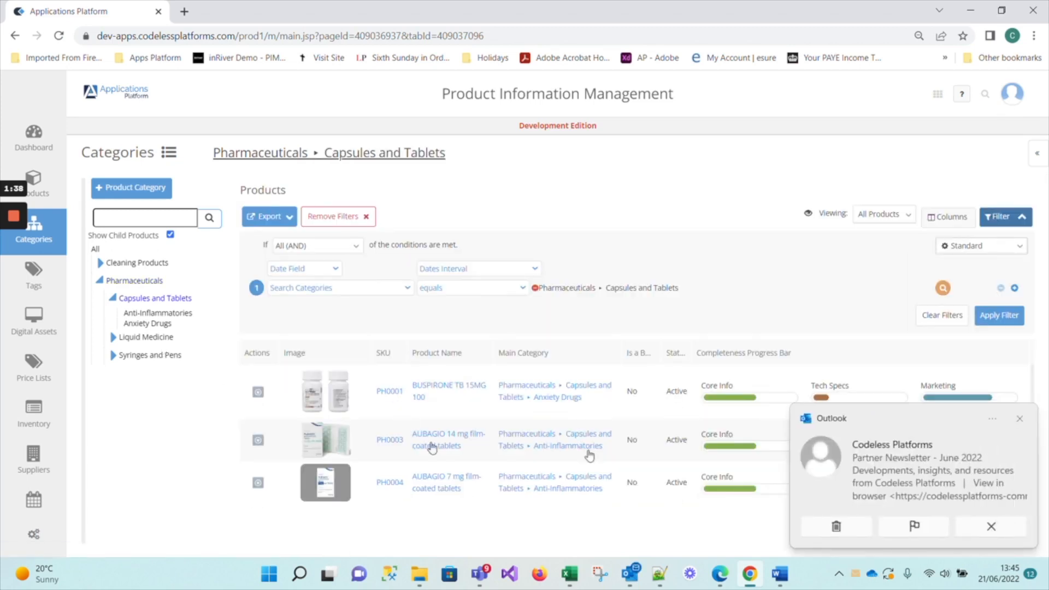
left_click(1020, 419)
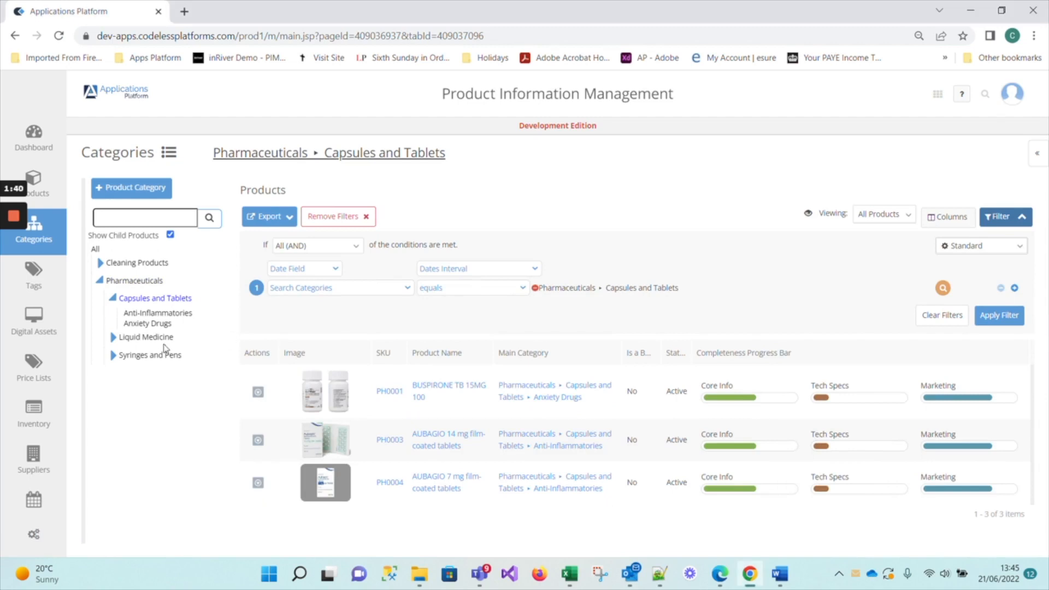
left_click(148, 323)
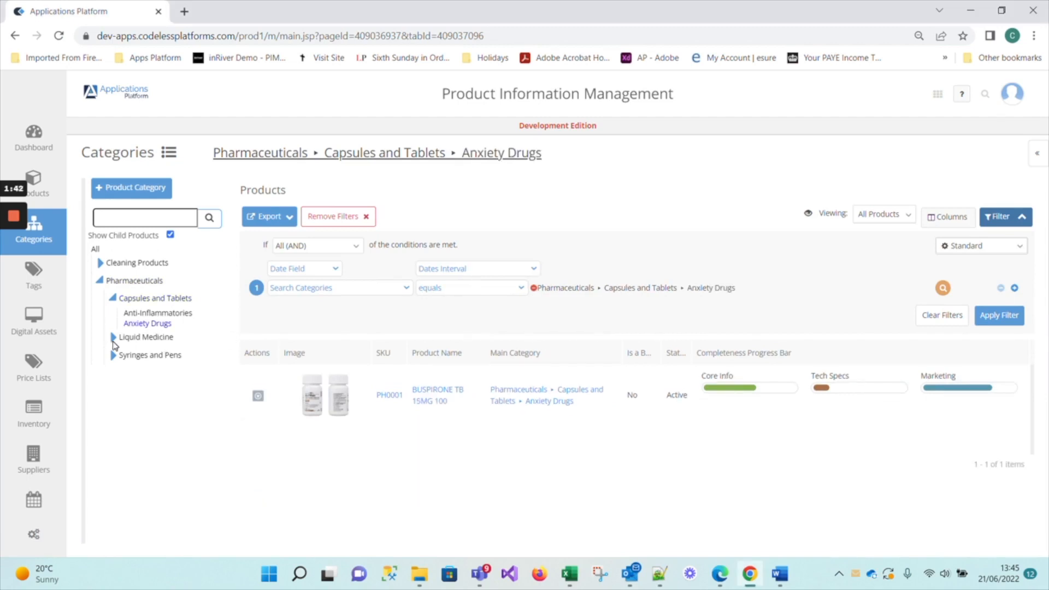
left_click(113, 338)
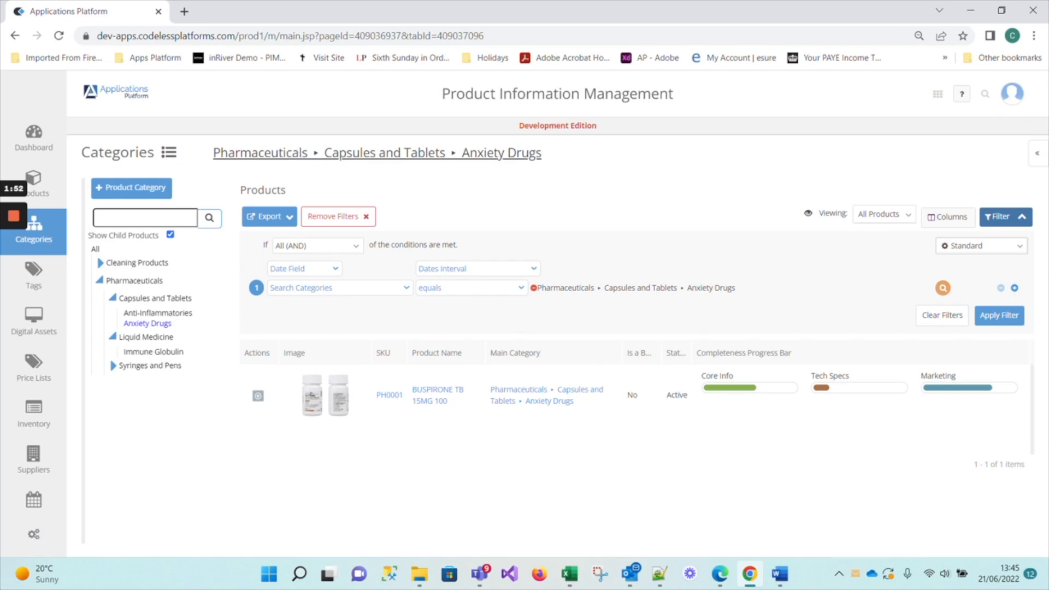
- Switch to the Word document and highlight the category hierarchy from Pharmaceuticals through the Liquid Medicine, Immune Globulin line
mouse_move(782, 583)
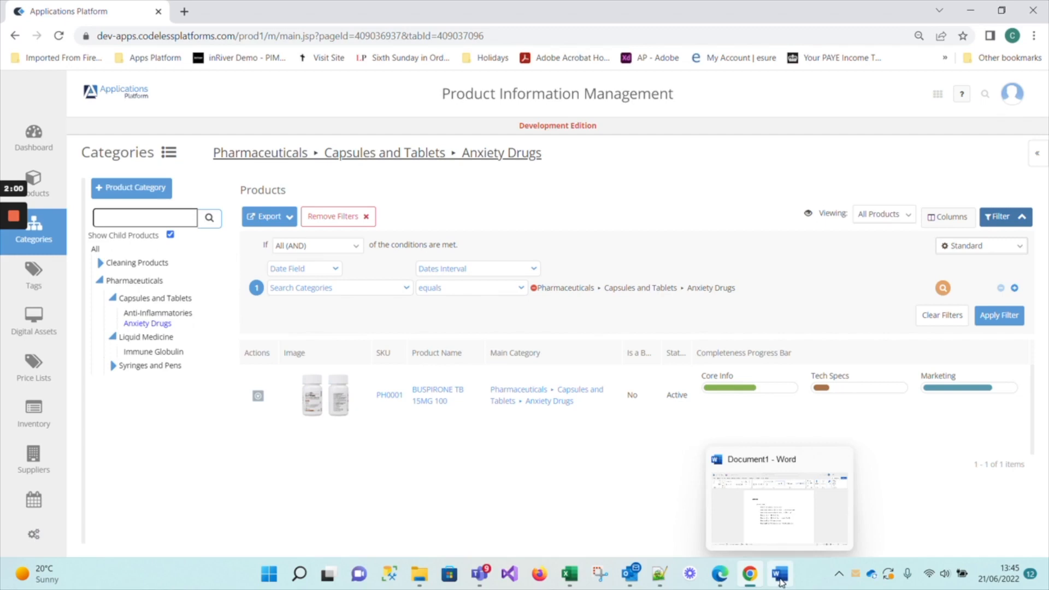
left_click(780, 575)
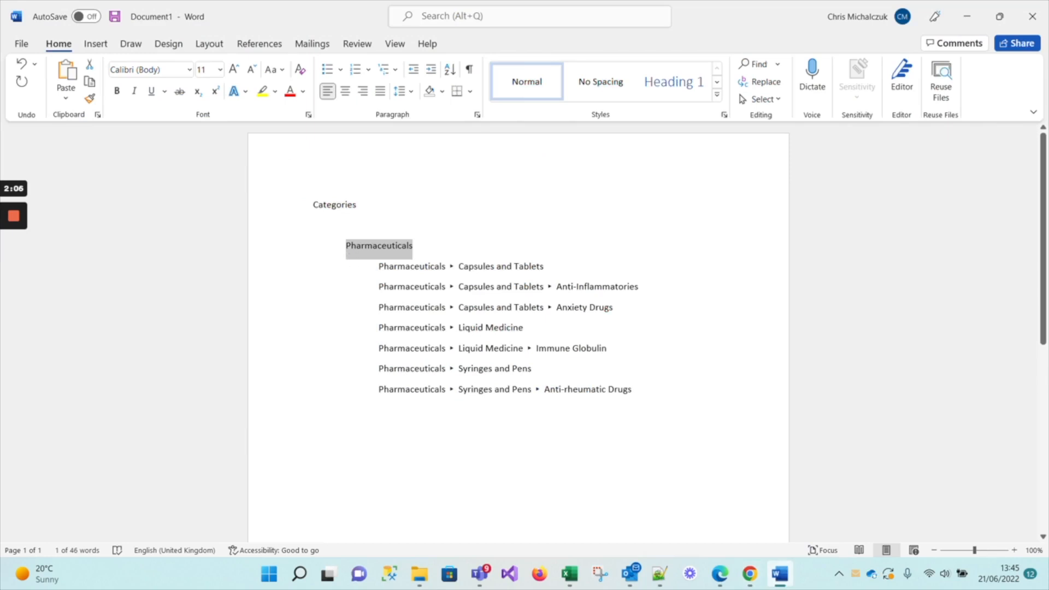
left_click_drag(545, 329, 318, 243)
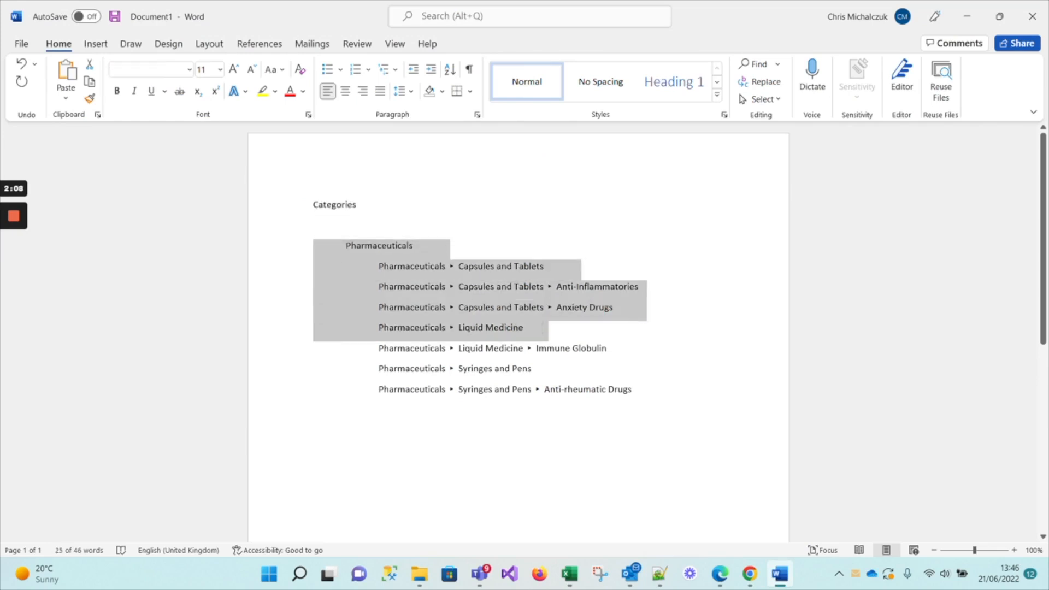
left_click_drag(610, 350, 317, 245)
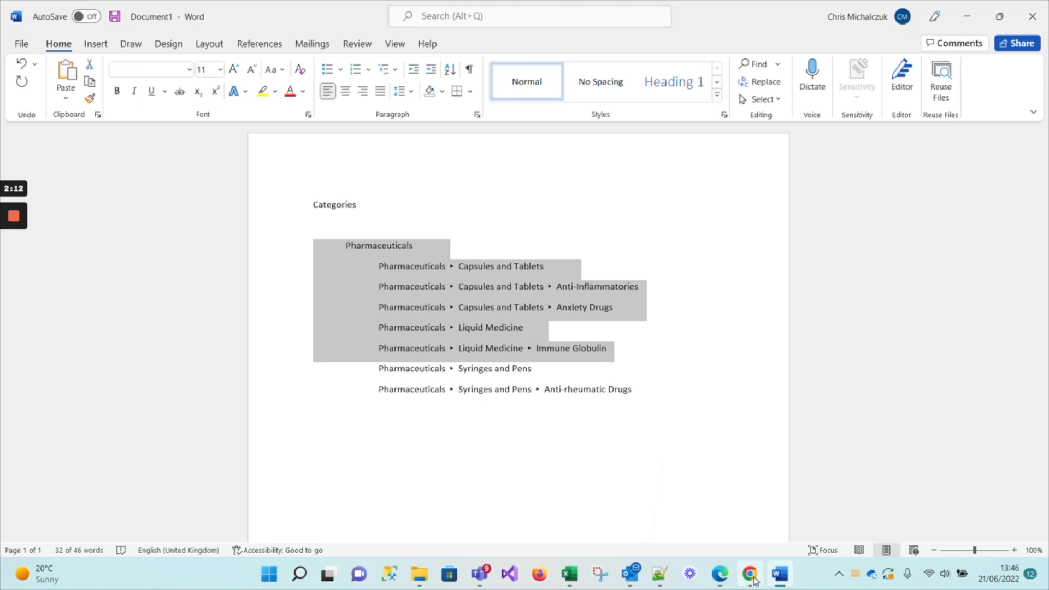
- Switch to the Product Information Management site in Edge and start a new product category
left_click(723, 578)
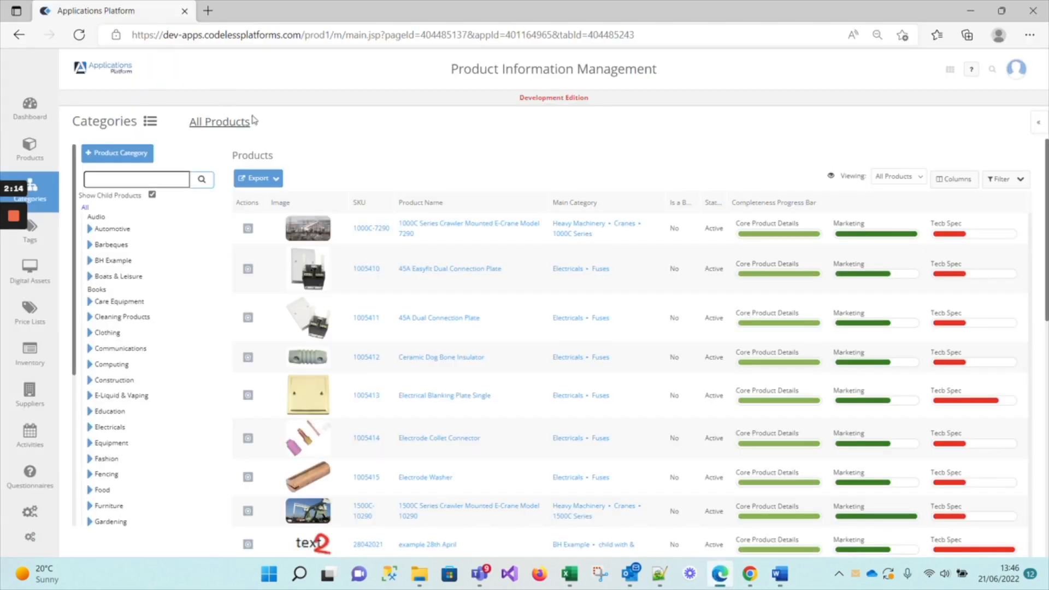
mouse_move(51, 186)
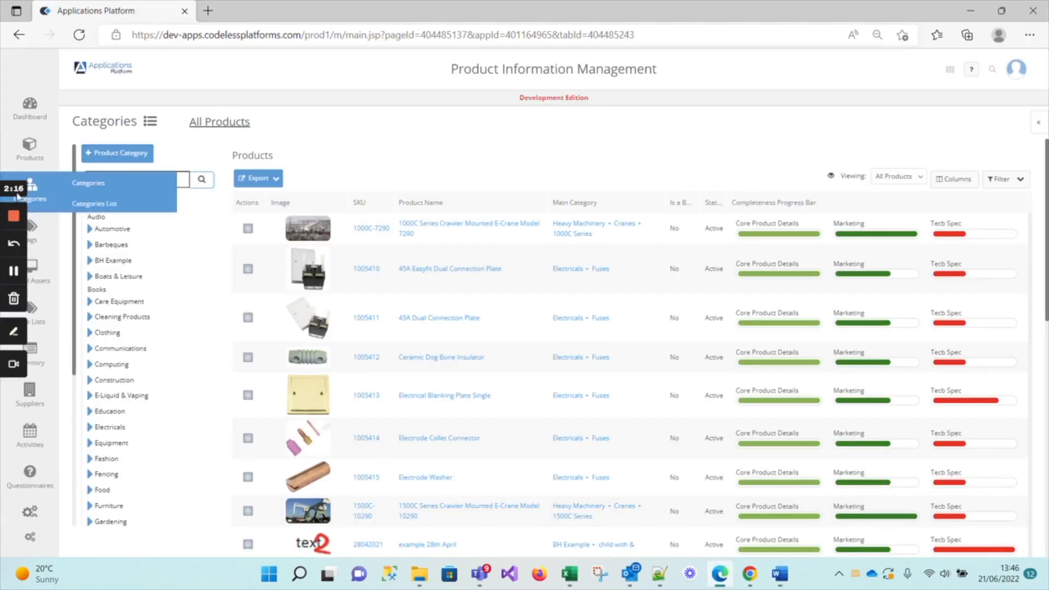
left_click(121, 154)
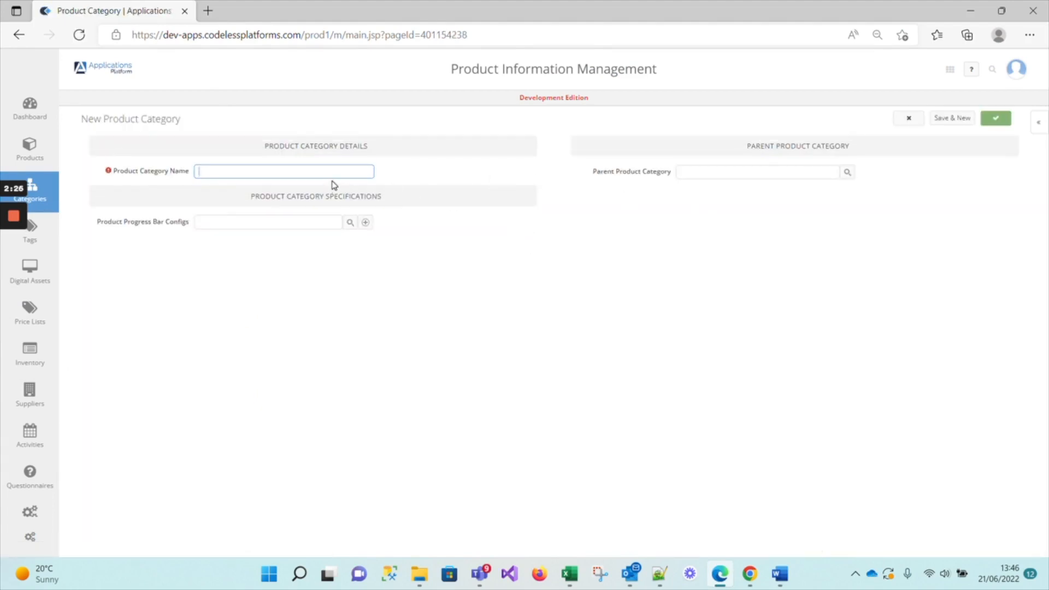
- Copy "Pharmaceuticals" from the Word document and paste it as the new product category's name in Edge
left_click(791, 577)
left_click(412, 245)
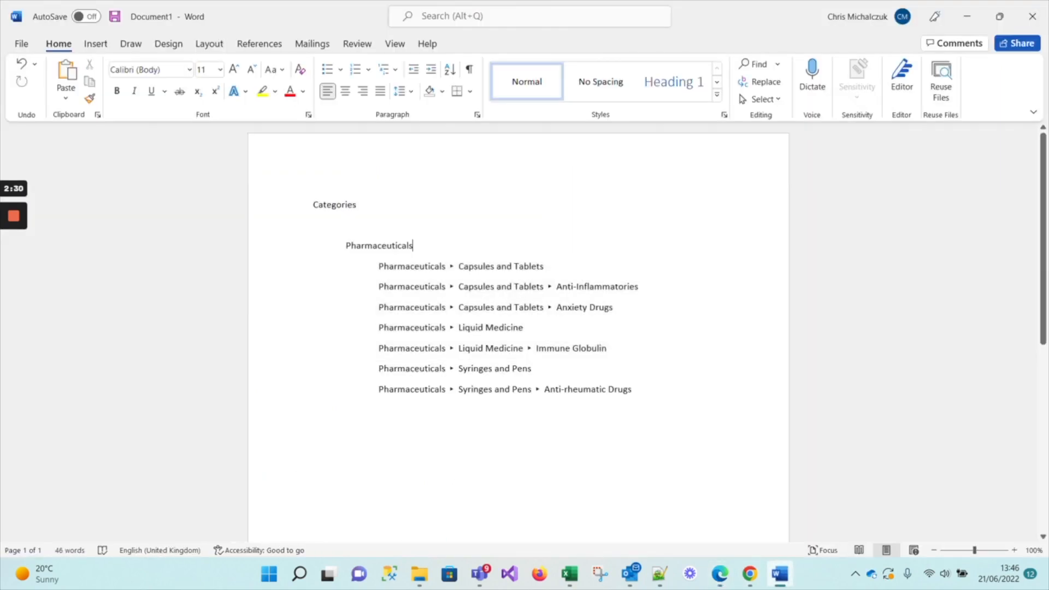
left_click_drag(413, 245, 346, 246)
key("ctrl+c")
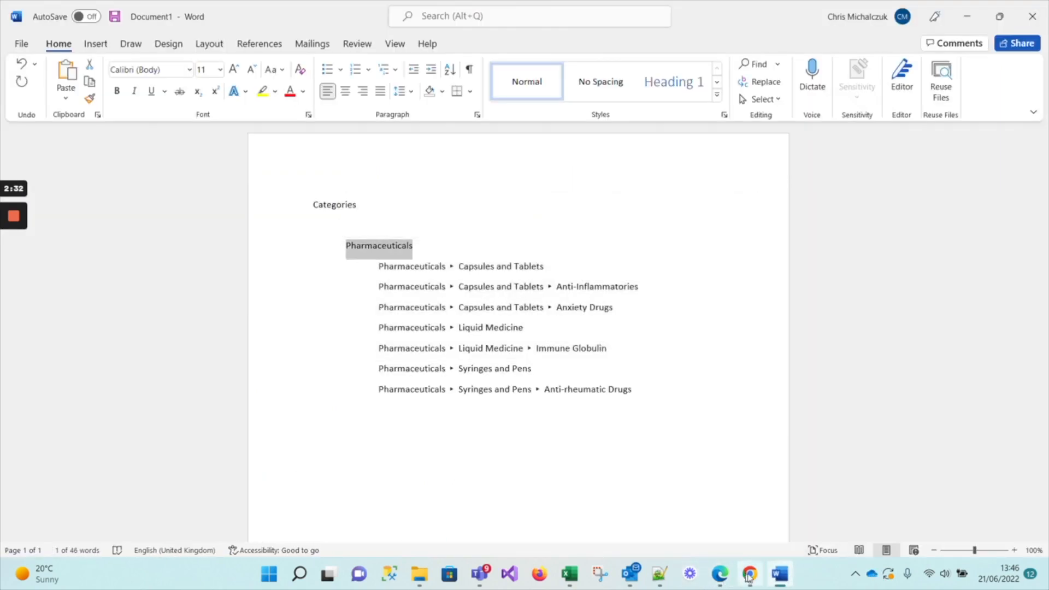
left_click(721, 575)
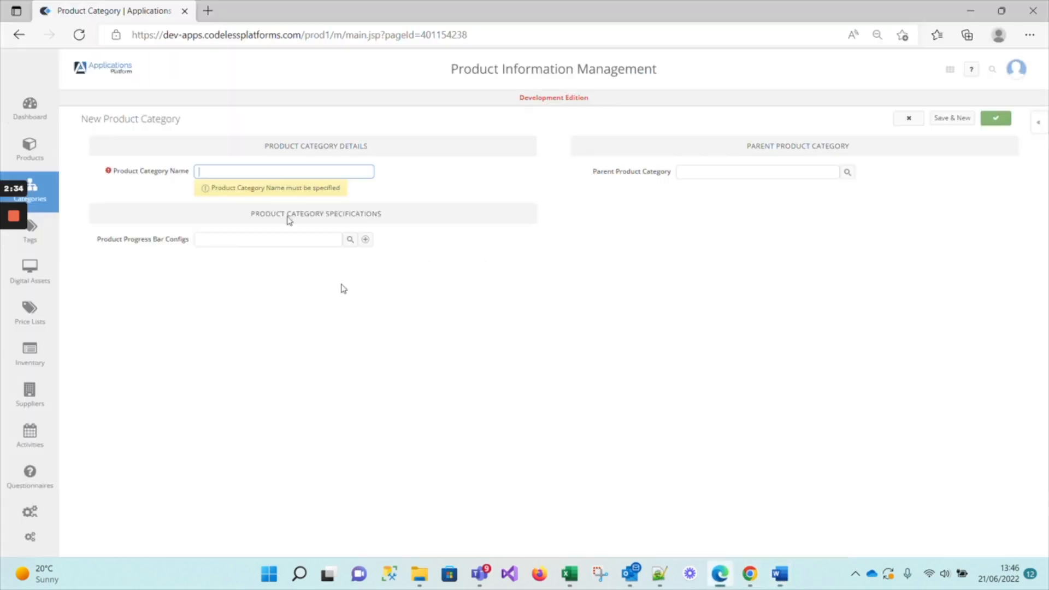
key("ctrl+v")
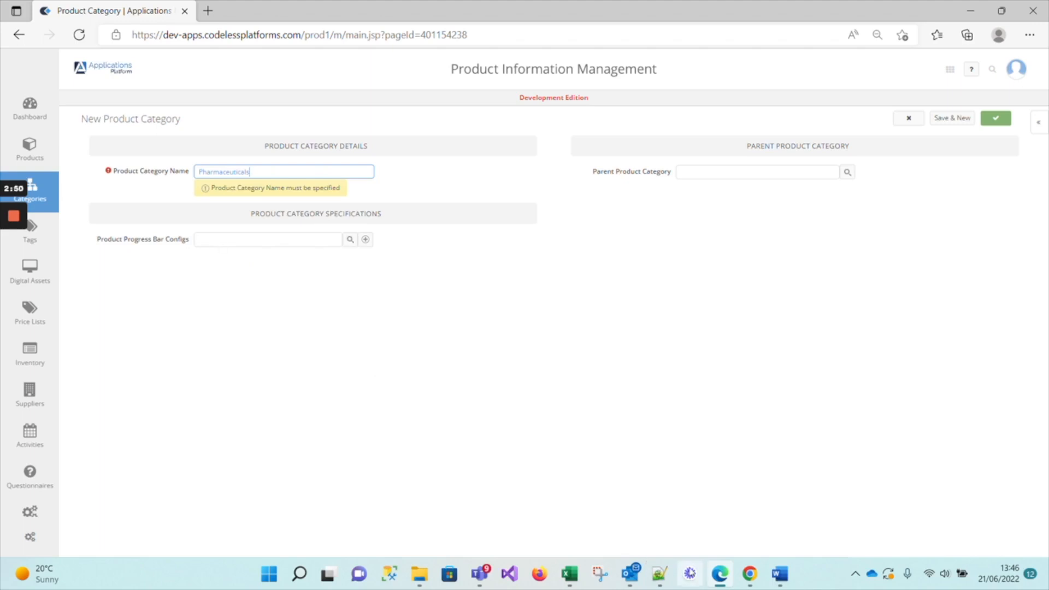
- Switch to Chrome and examine the Core Info, Tech Specs and Marketing completion details of the BUSPIRONE TB 15MG 100 product
left_click(752, 578)
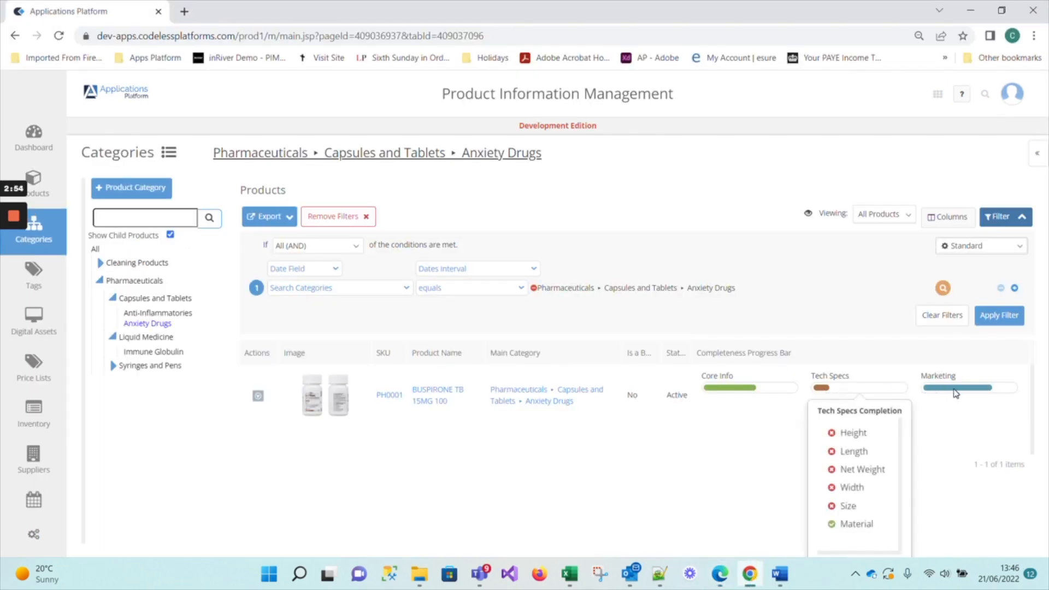
mouse_move(749, 395)
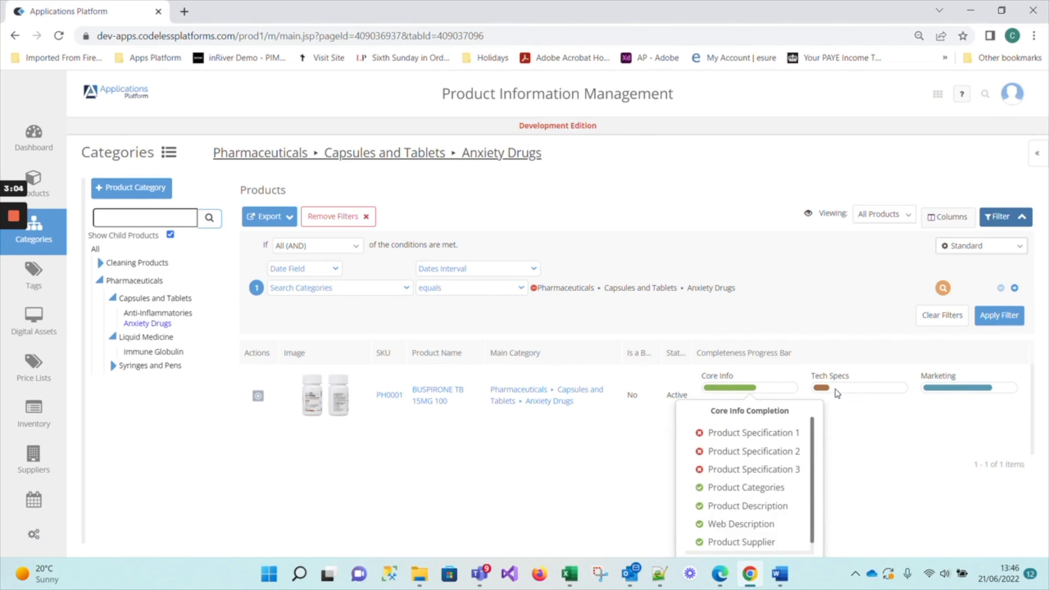
left_click(873, 393)
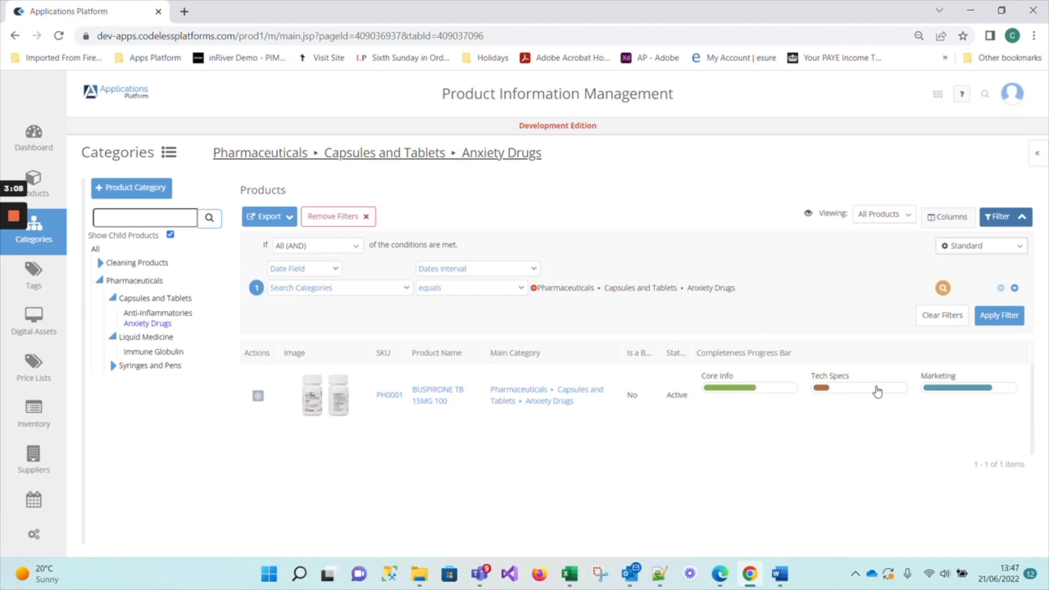
left_click(981, 394)
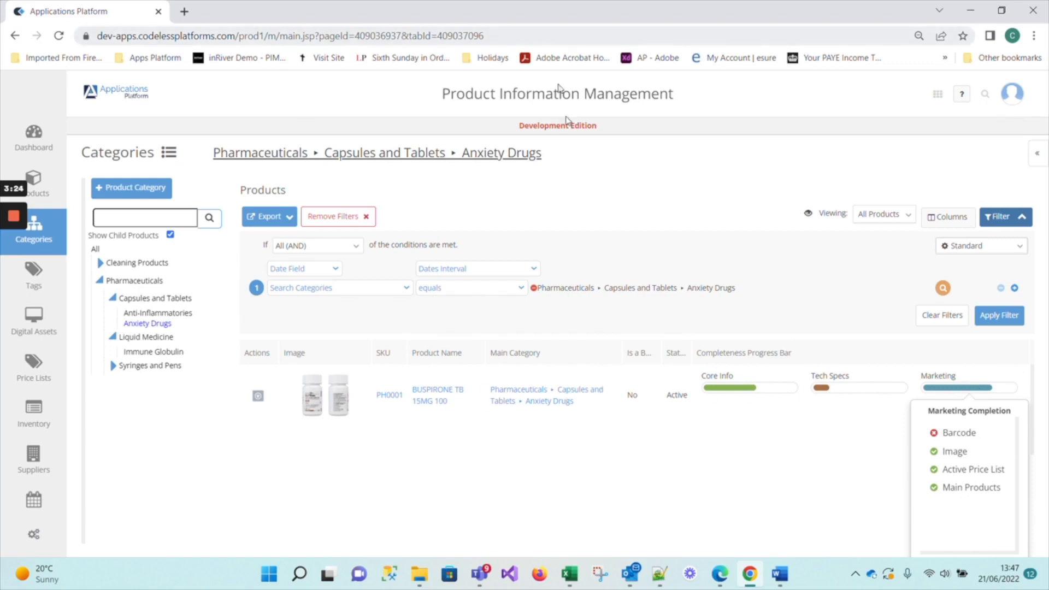
- Switch to Edge, view the available Product Progress Bar Configs, and save the Pharmaceuticals category while starting another new one
mouse_move(722, 577)
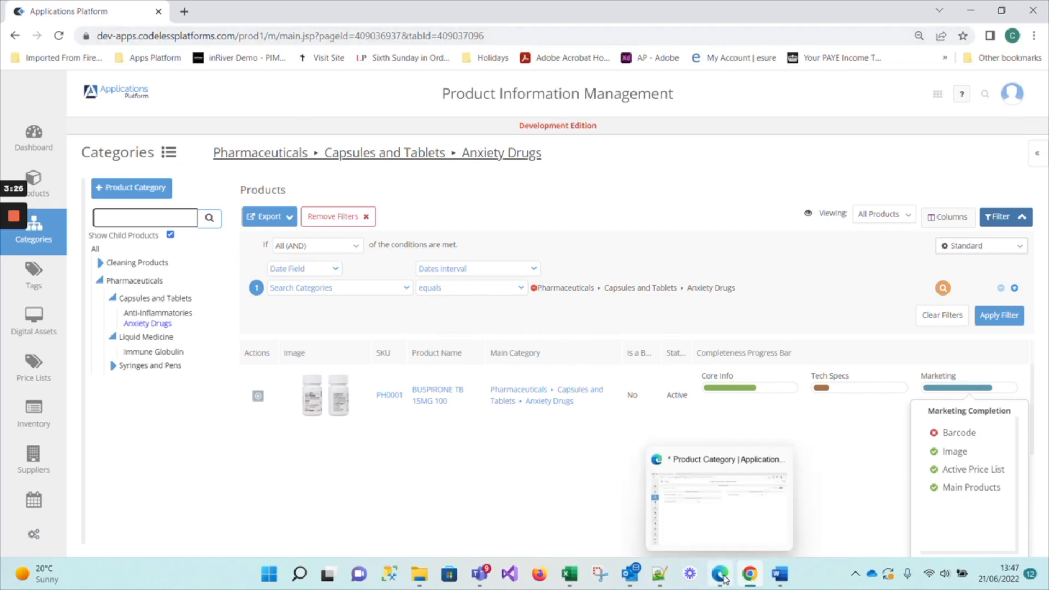
left_click(719, 508)
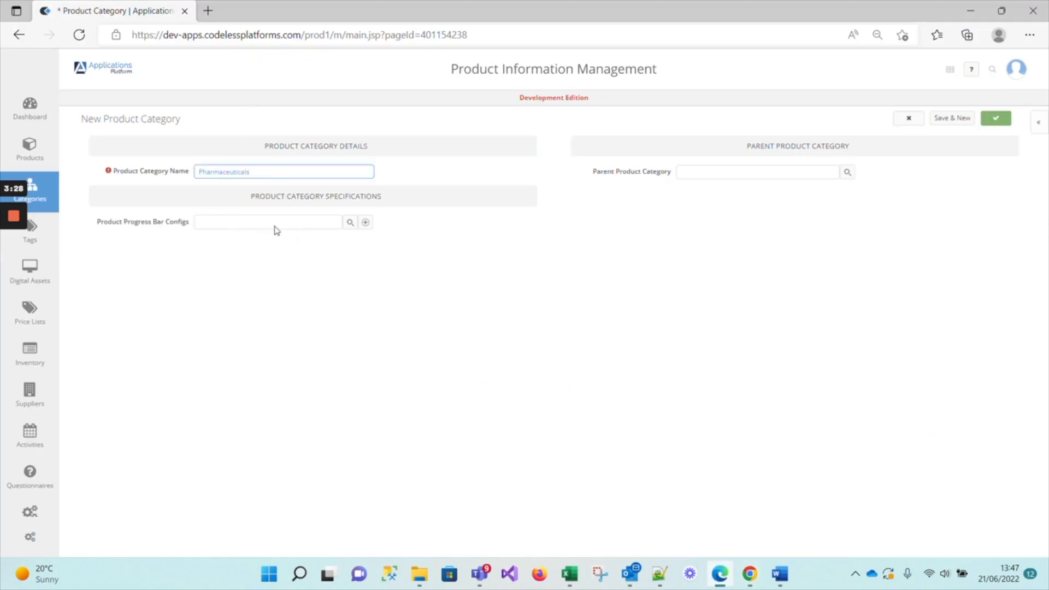
left_click(349, 223)
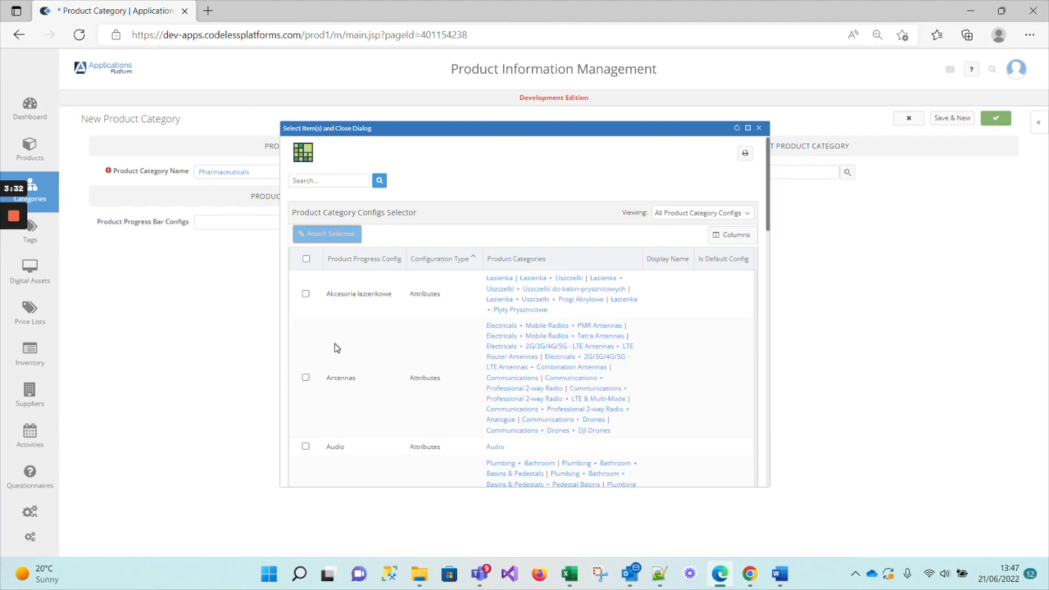
left_click(759, 128)
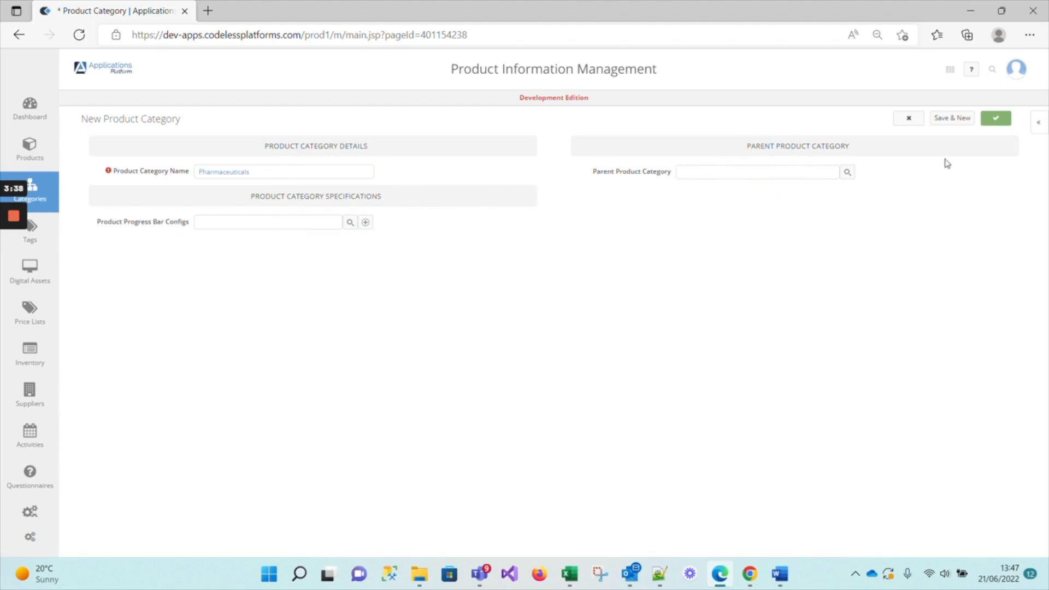
left_click(961, 125)
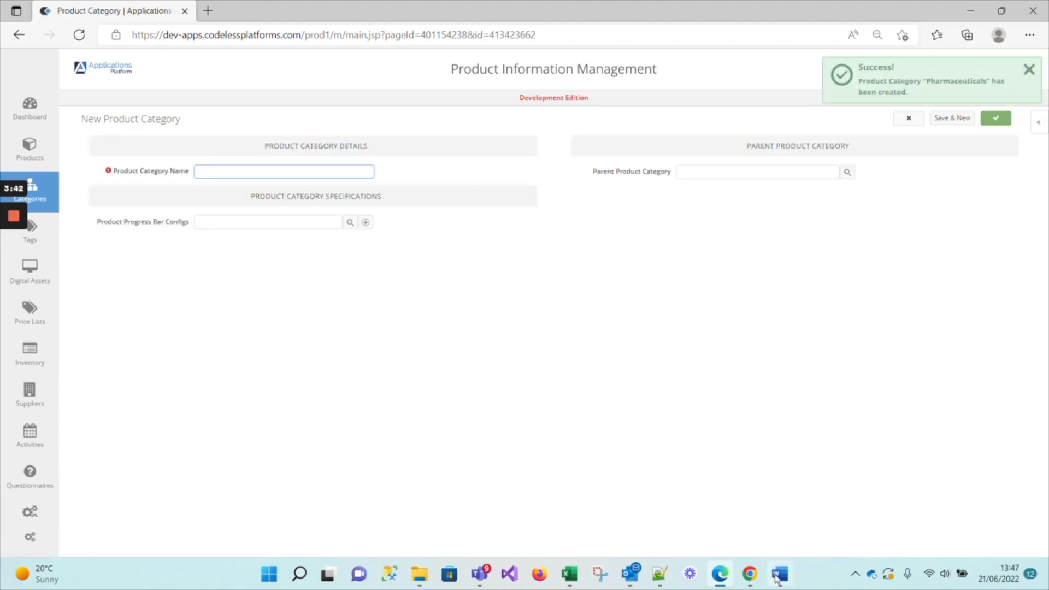
- Copy "Capsules and Tablets" from the Word document and paste it as the new product category's name in Edge
mouse_move(778, 579)
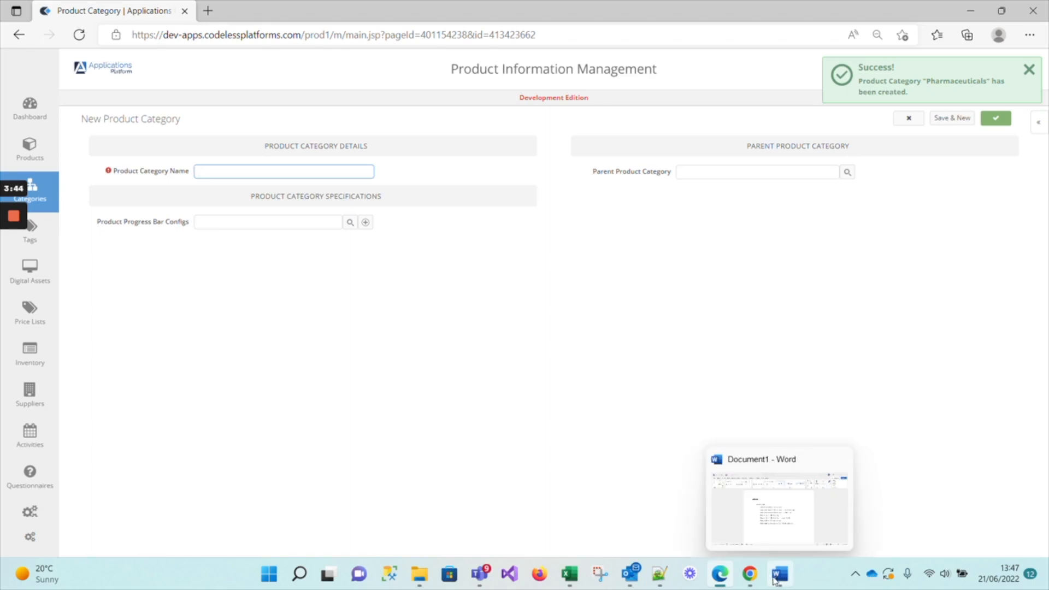
left_click(780, 575)
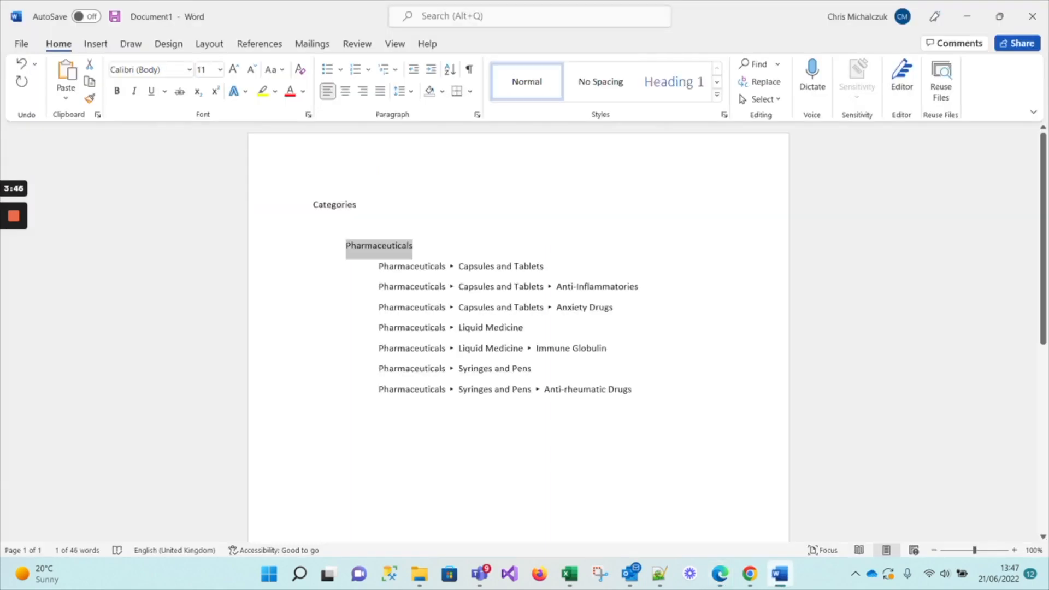
left_click_drag(459, 268, 544, 268)
key("ctrl+c")
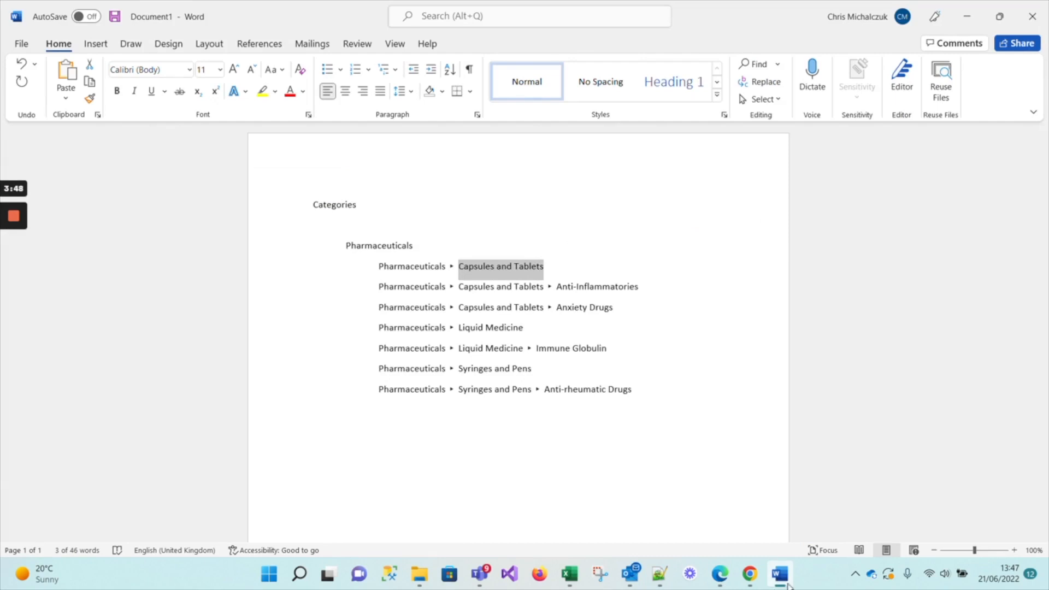
mouse_move(777, 587)
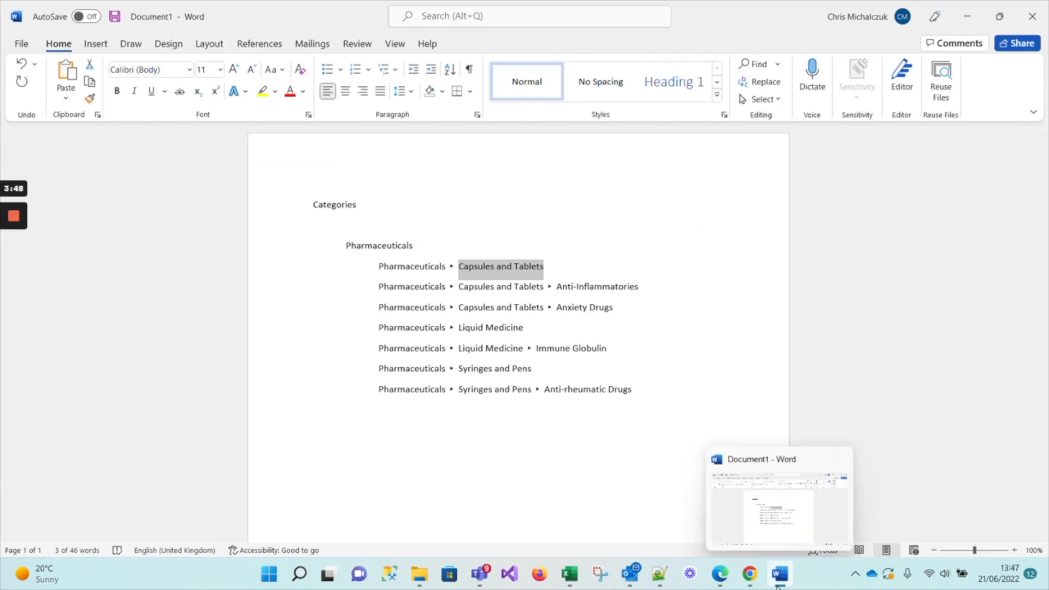
left_click(721, 574)
key("ctrl+v")
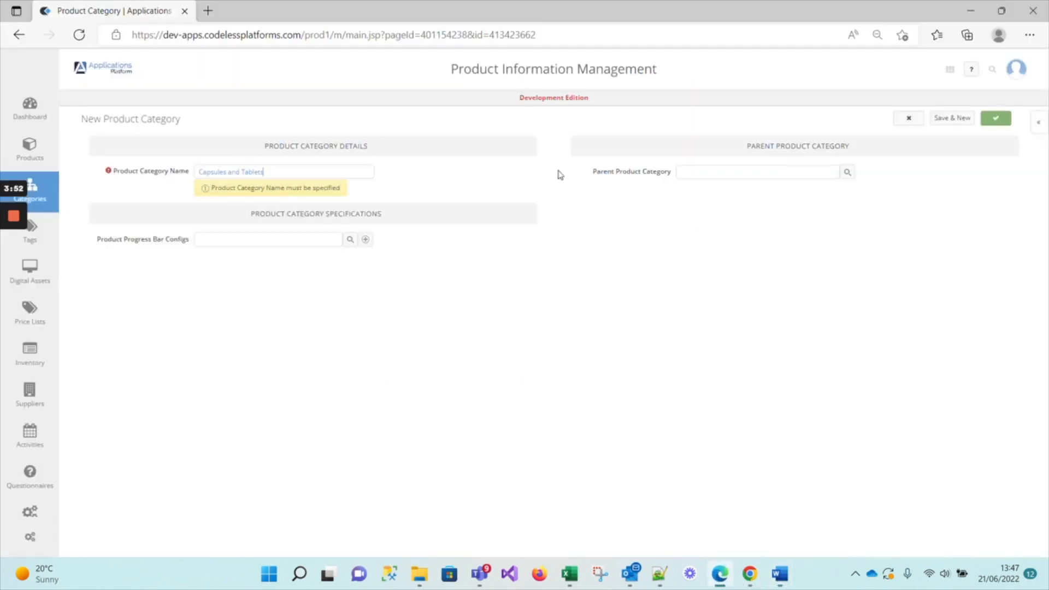
- Set Pharmaceuticals as the parent product category of Capsules and Tablets and save the category
left_click(720, 172)
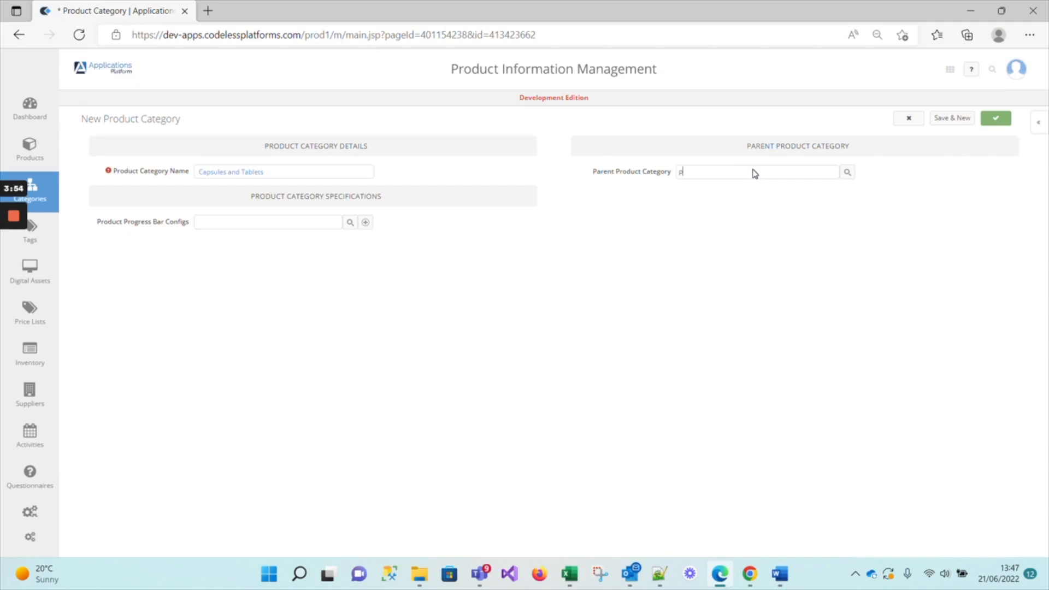
left_click(755, 192)
left_click(995, 118)
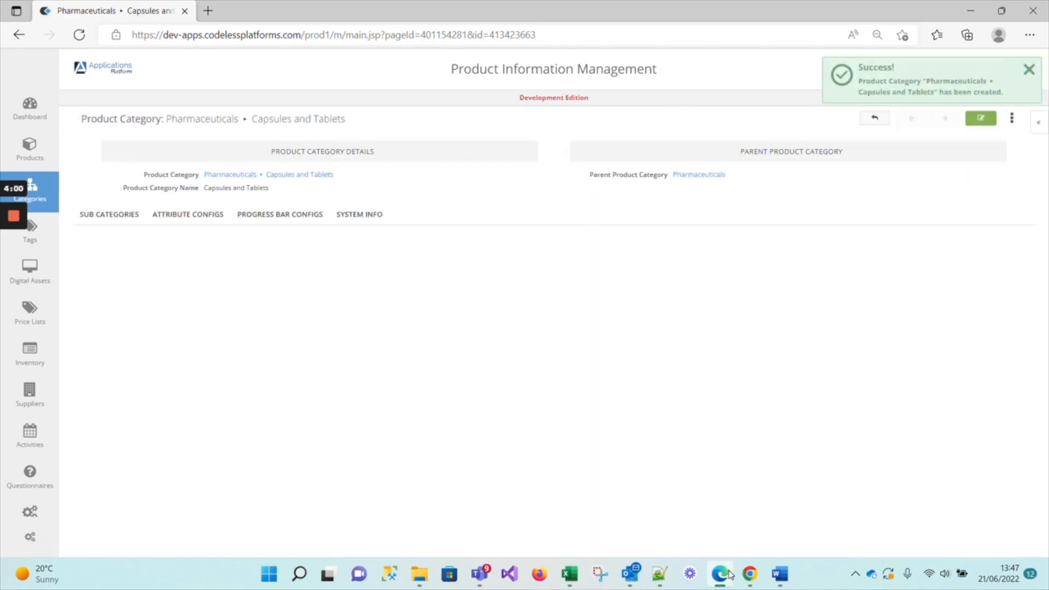
- Start a subcategory of Capsules and Tablets and name it "Anti-Inflammatories" using the text copied from the Word document
left_click(108, 251)
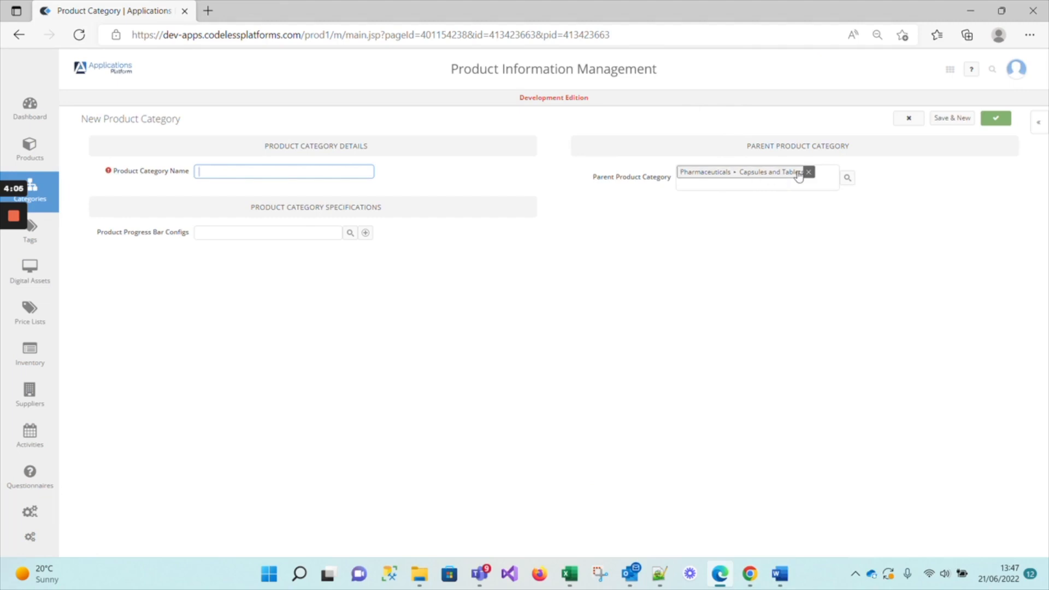
left_click(779, 500)
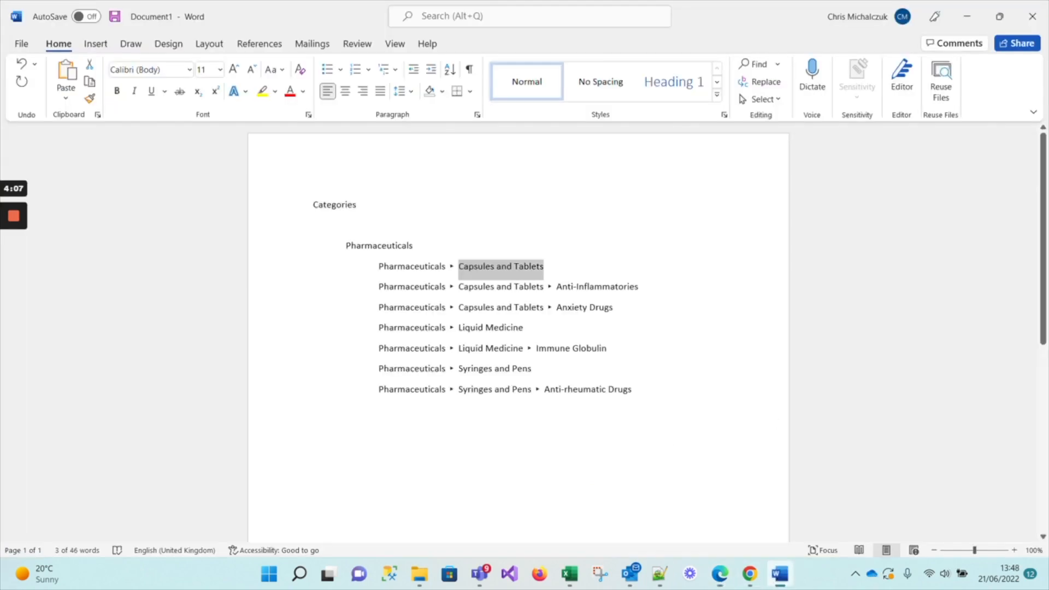
left_click_drag(563, 287, 641, 287)
key("ctrl+c")
left_click(758, 581)
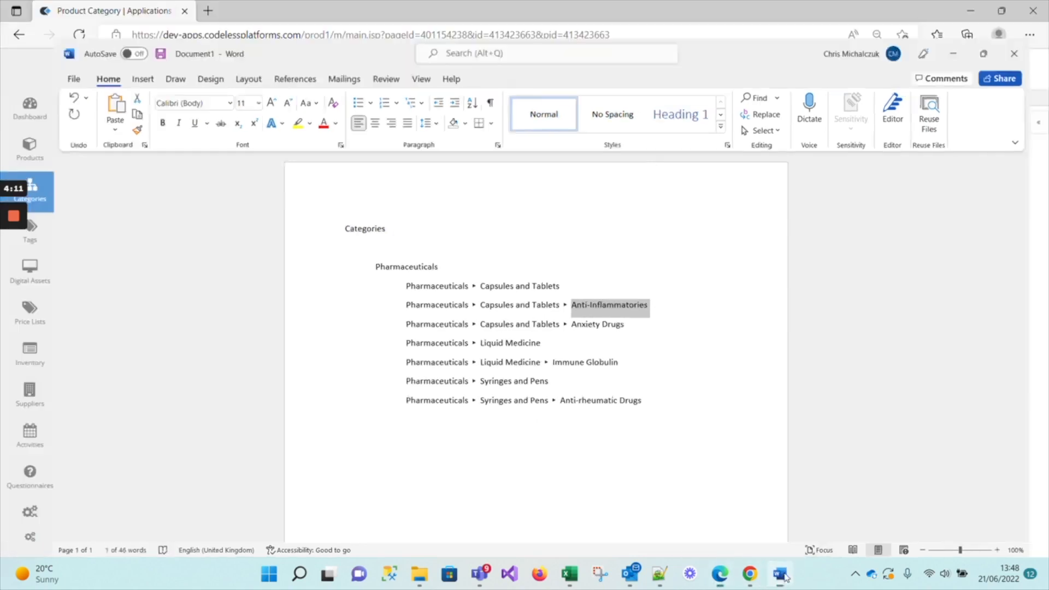
left_click(202, 171)
key("ctrl+v")
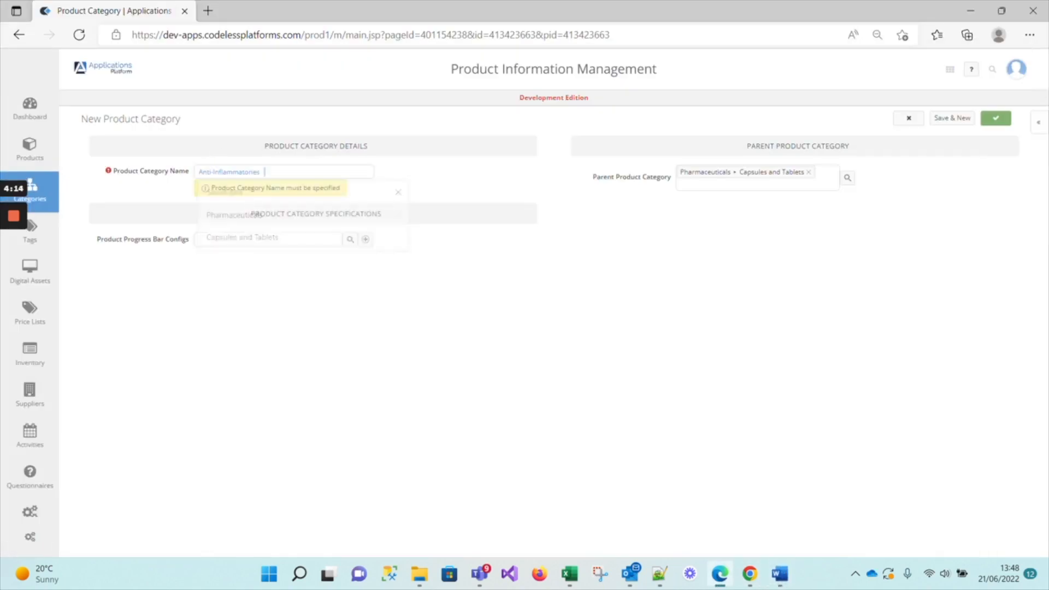
- Save the Anti-Inflammatories category and turn on showing child products for it
left_click(996, 118)
mouse_move(789, 583)
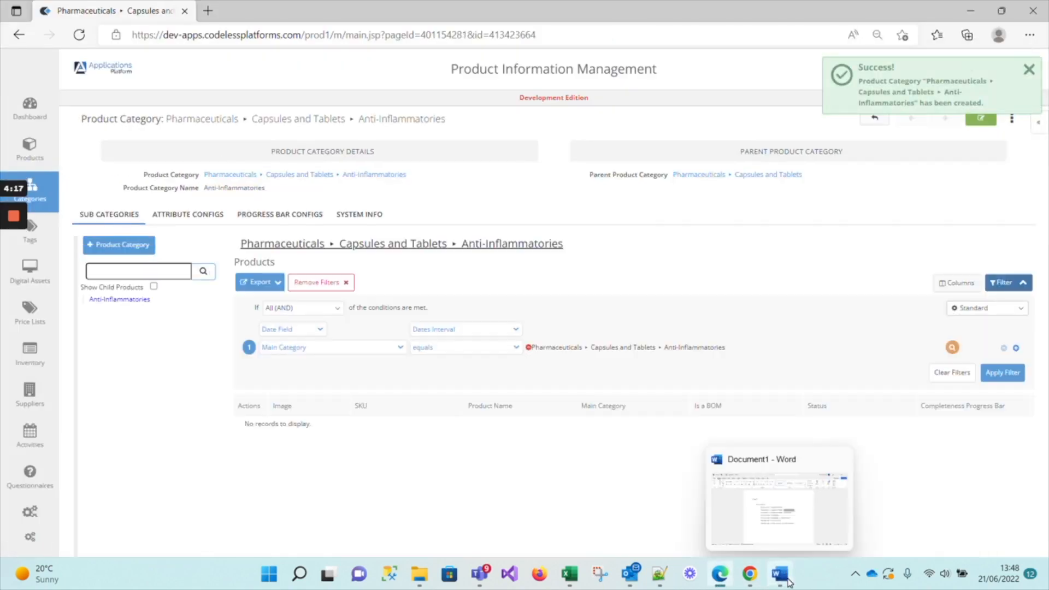
left_click(154, 286)
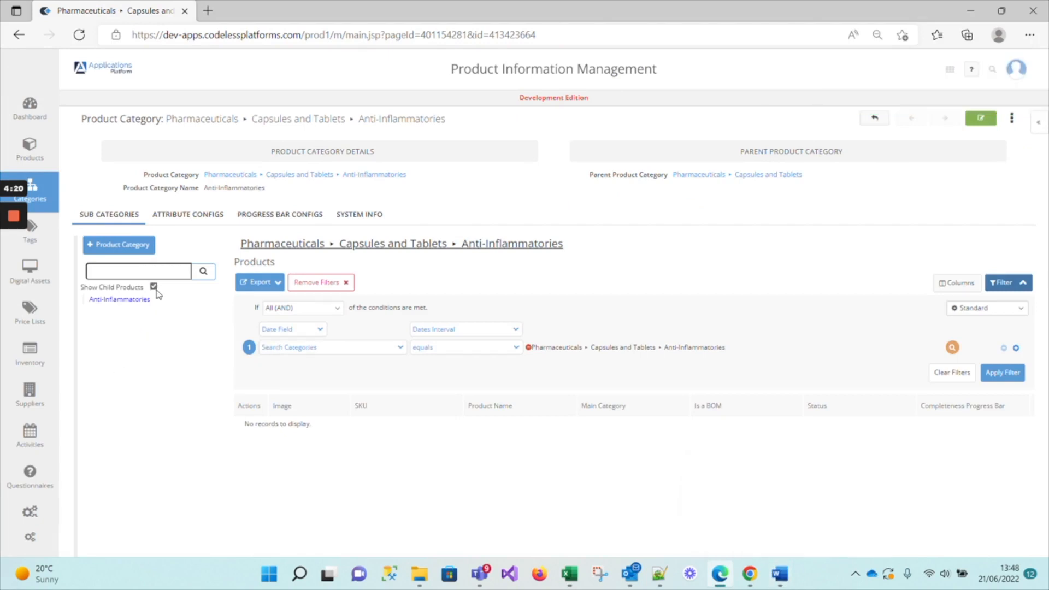
- Start a new product category with its prefilled parent removed, and name it "Anxiety Drugs" using the text copied from the Word document
left_click(117, 246)
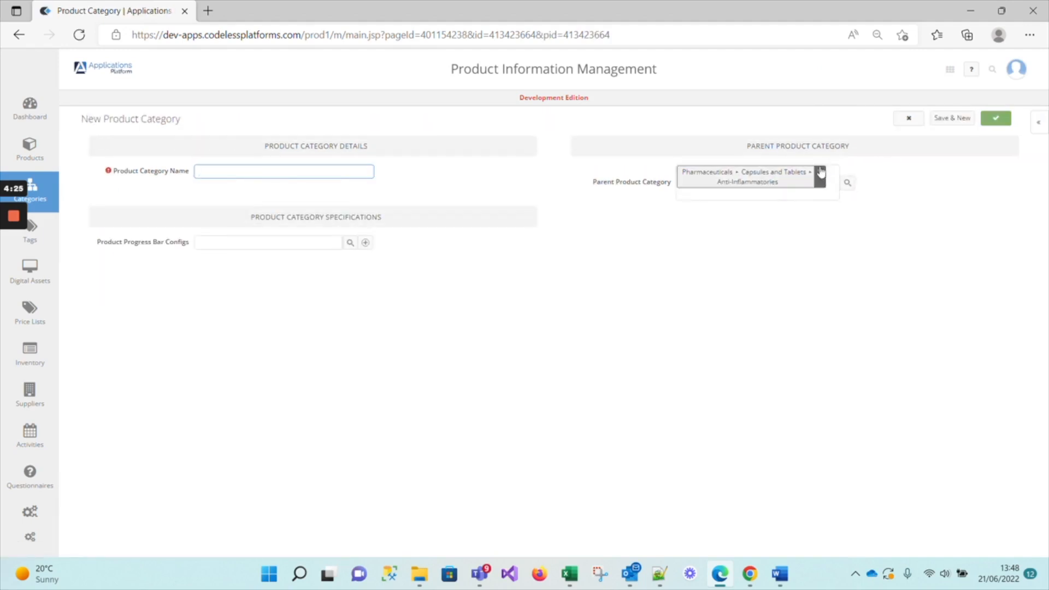
left_click(782, 574)
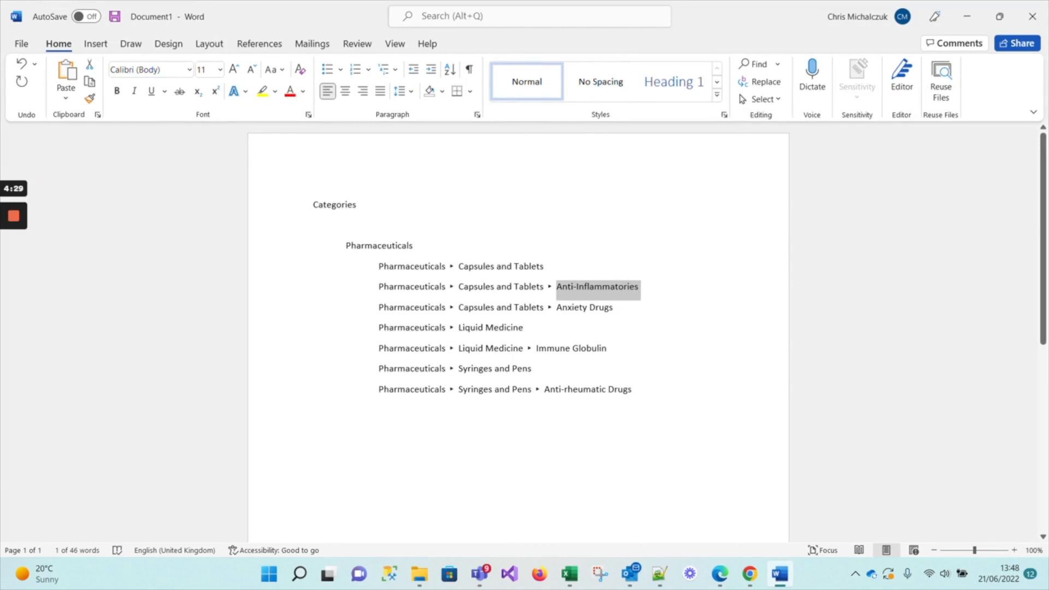
left_click_drag(557, 308, 613, 307)
key("ctrl+c")
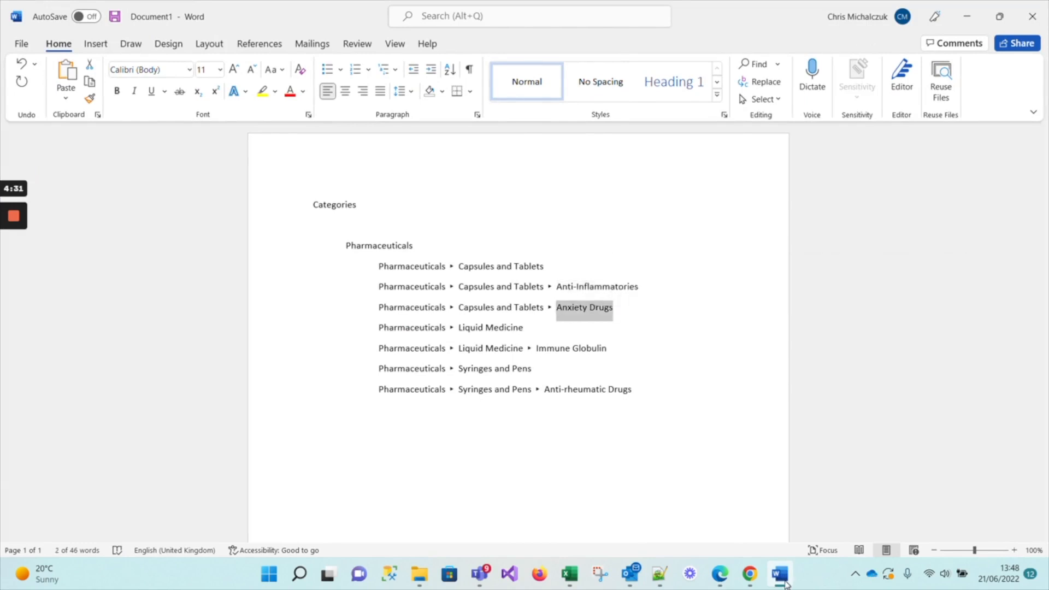
left_click(782, 575)
key("ctrl+v")
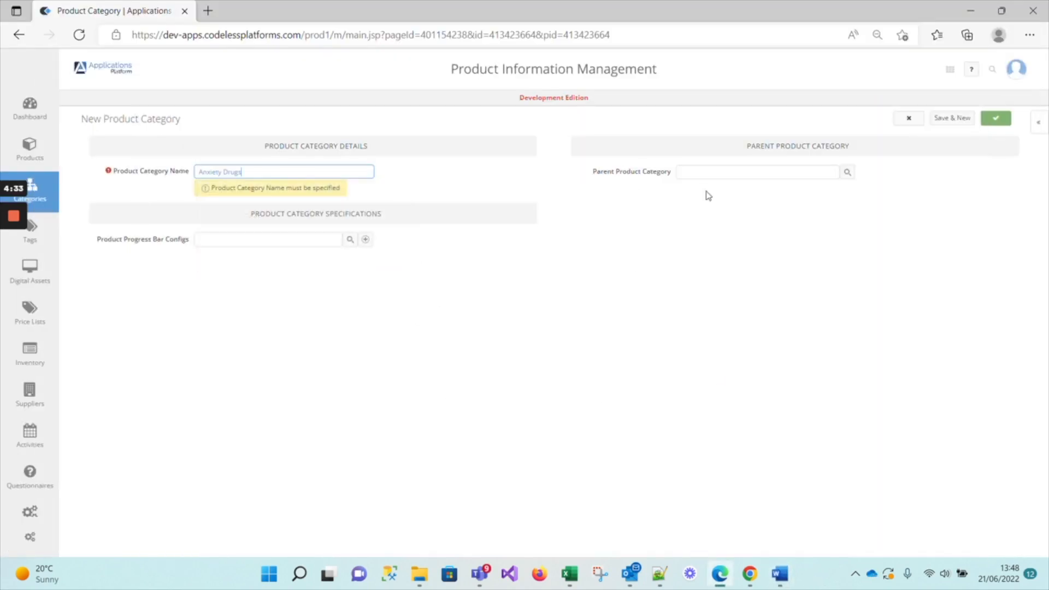
- Check the hierarchy in Word, then set Pharmaceuticals • Capsules and Tablets as the parent of Anxiety Drugs in Edge and save the category
left_click(783, 575)
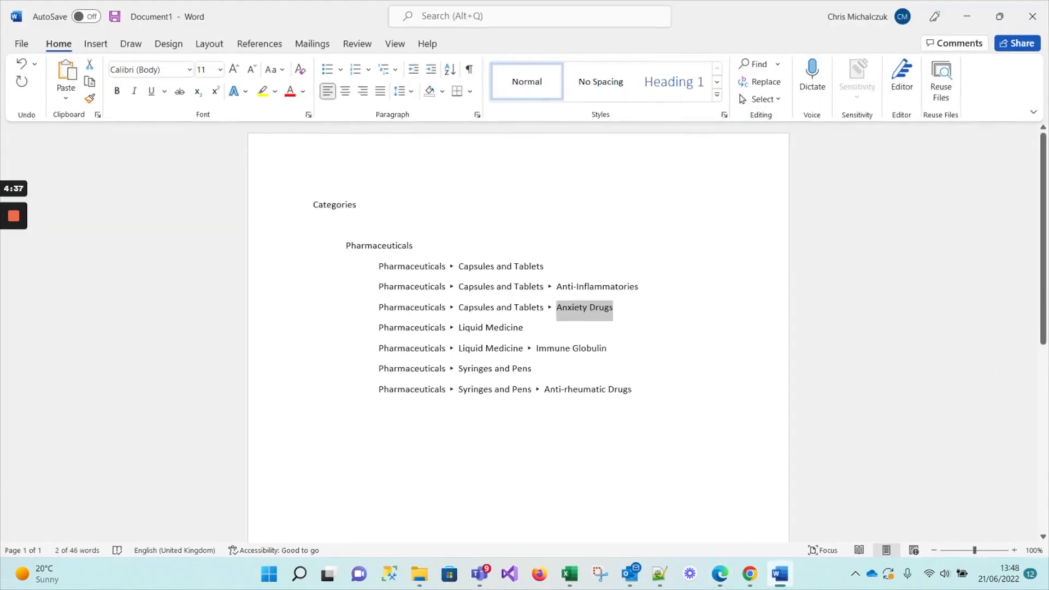
left_click(780, 575)
left_click(795, 171)
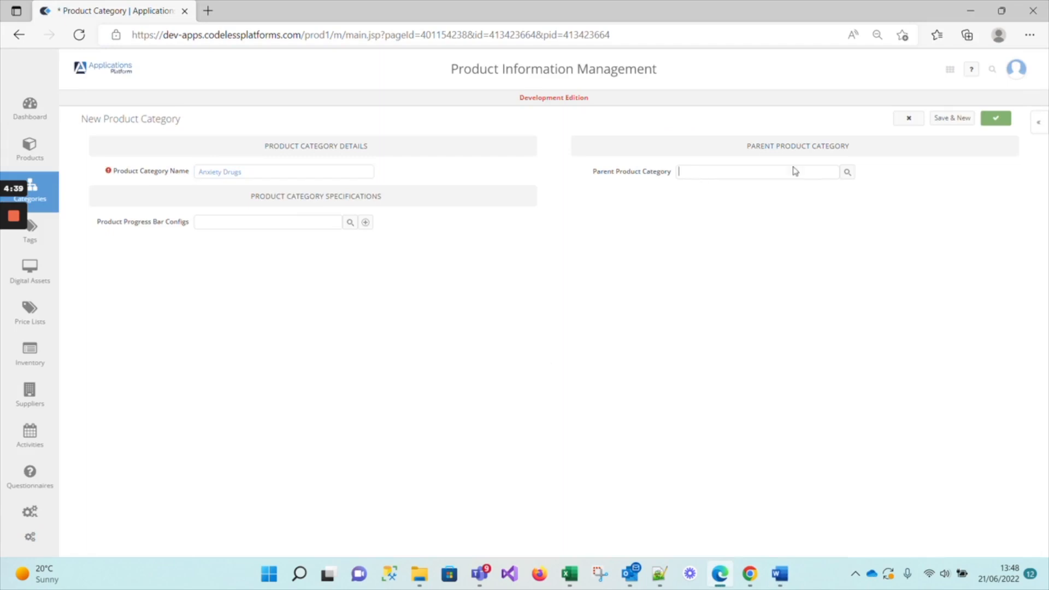
type("caps")
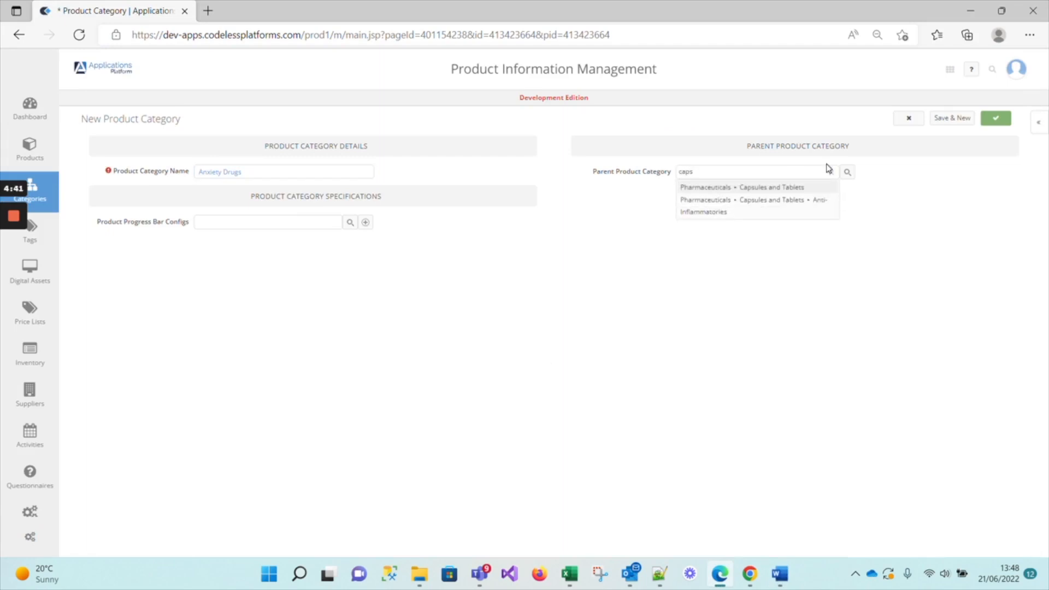
left_click(787, 187)
left_click(992, 119)
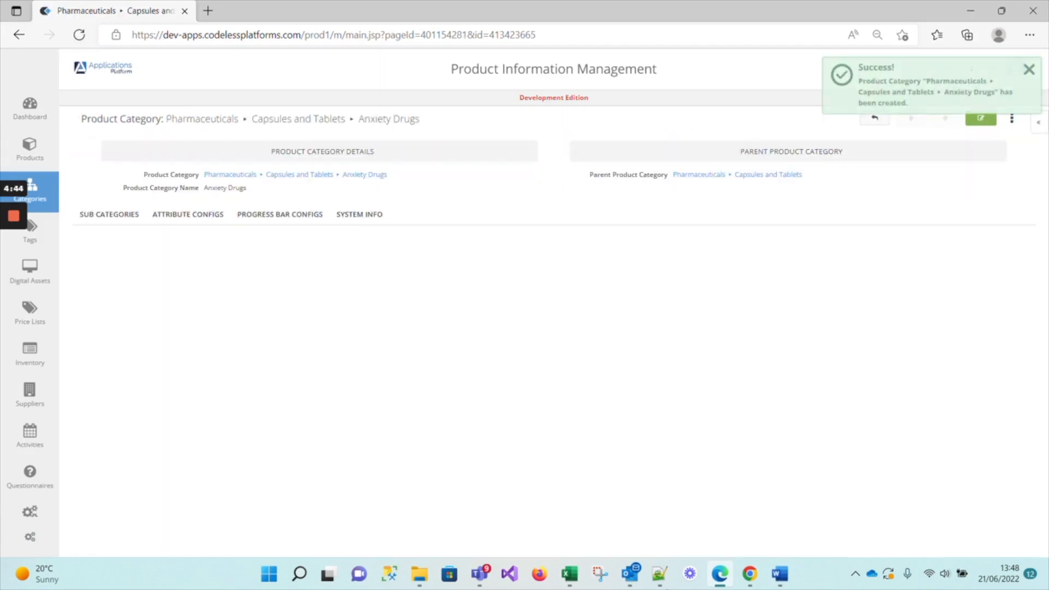
- Copy "Liquid Medicine" from the Word document and paste it as the name of another new product category in Edge
mouse_move(782, 580)
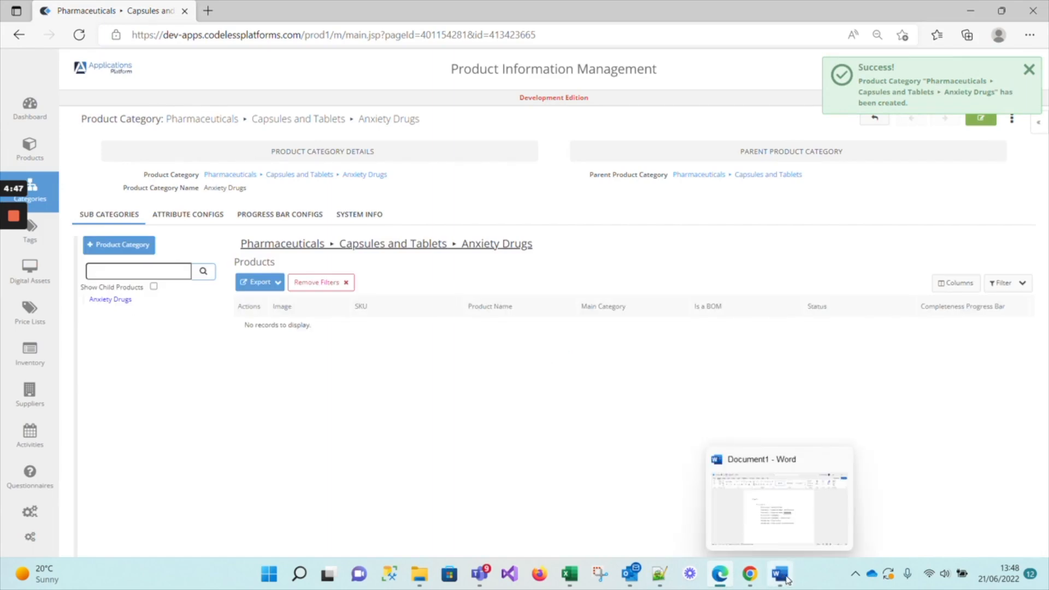
left_click(783, 575)
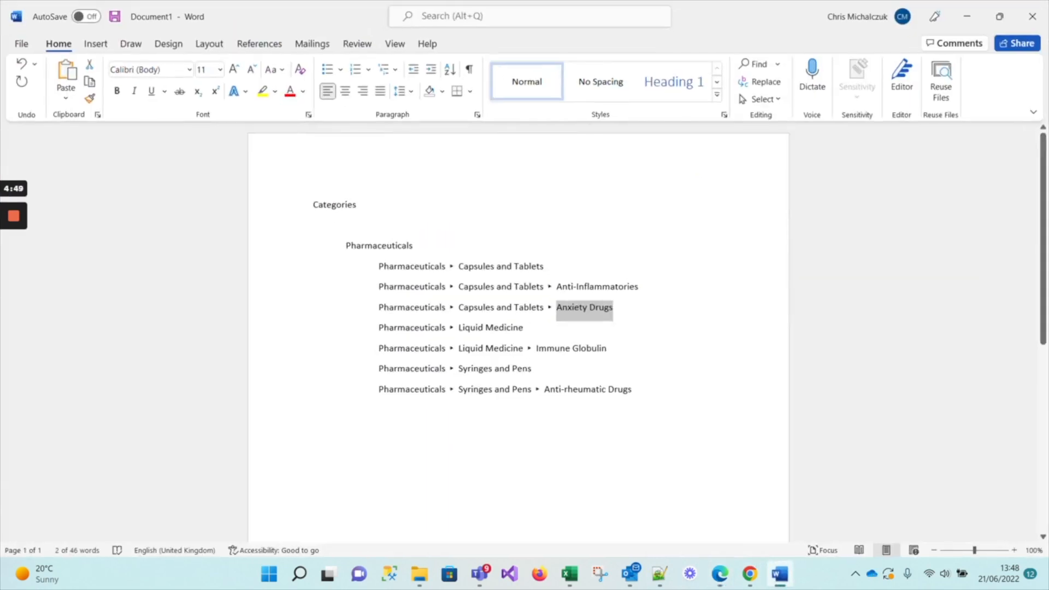
left_click_drag(459, 329, 522, 332)
key("ctrl+c")
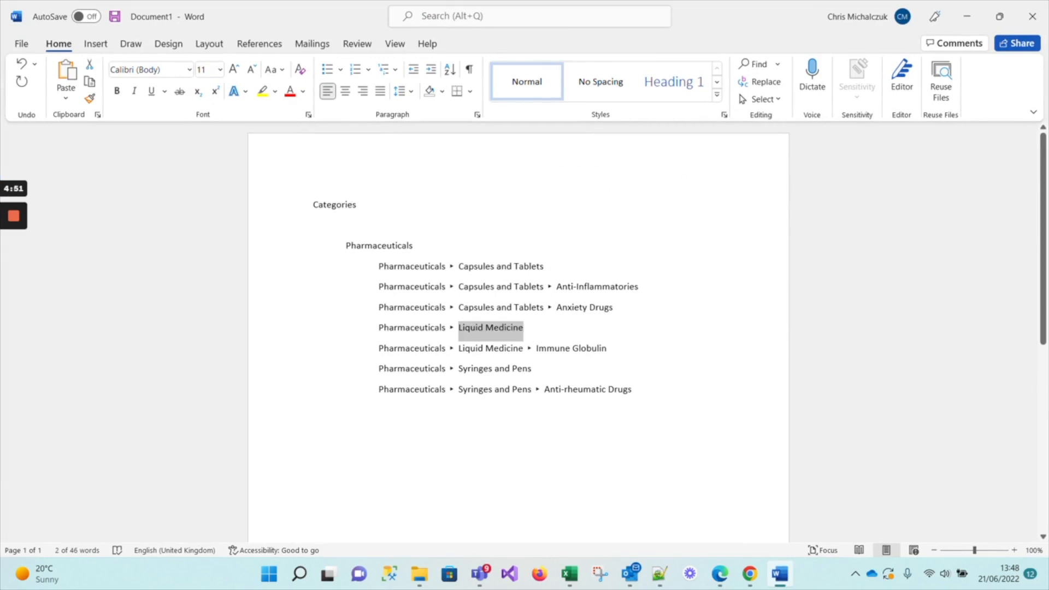
left_click(787, 582)
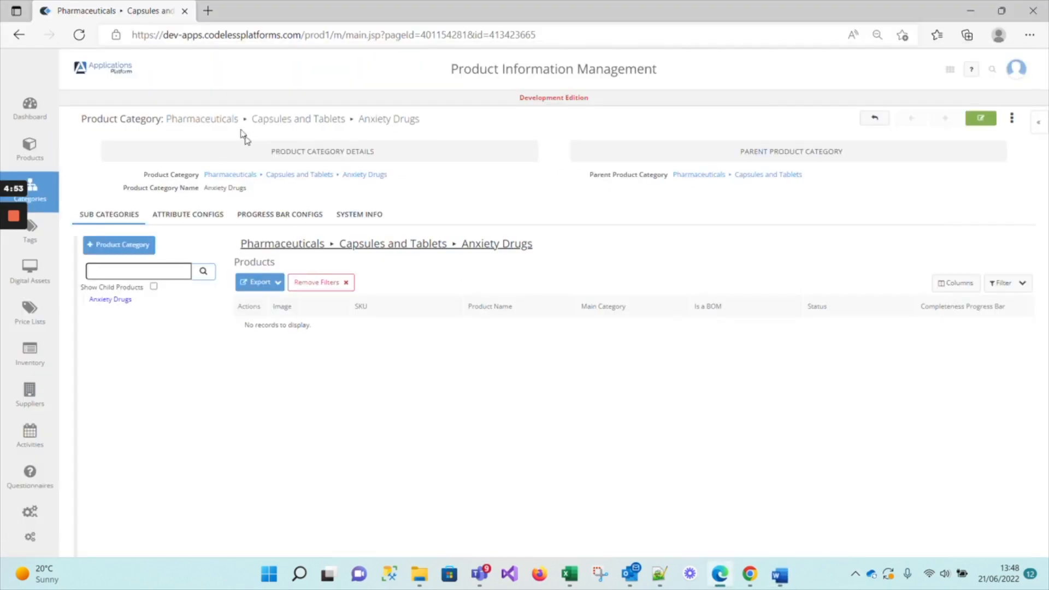
left_click(105, 247)
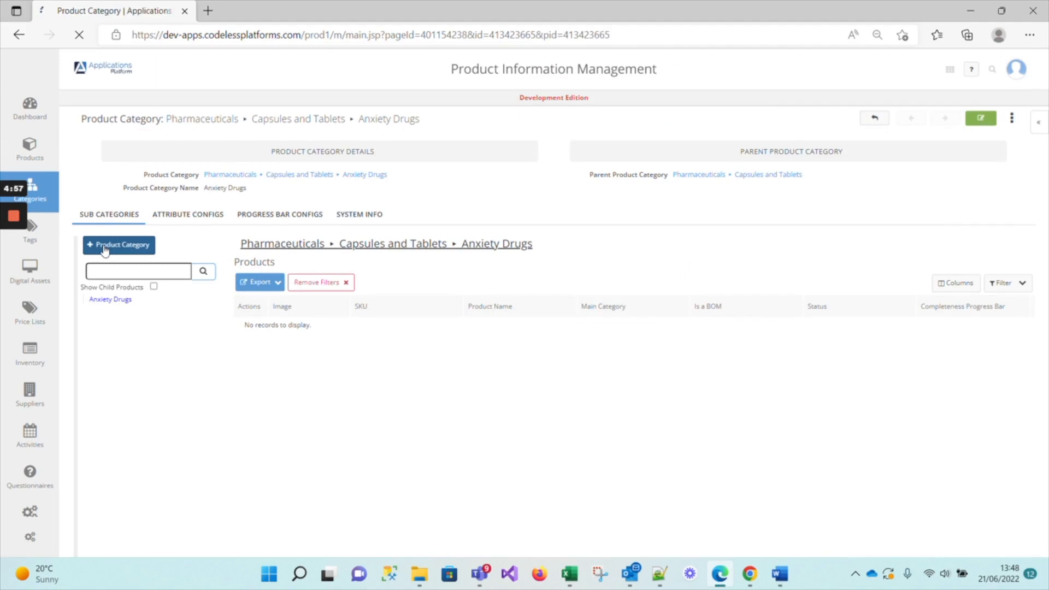
key("ctrl+v")
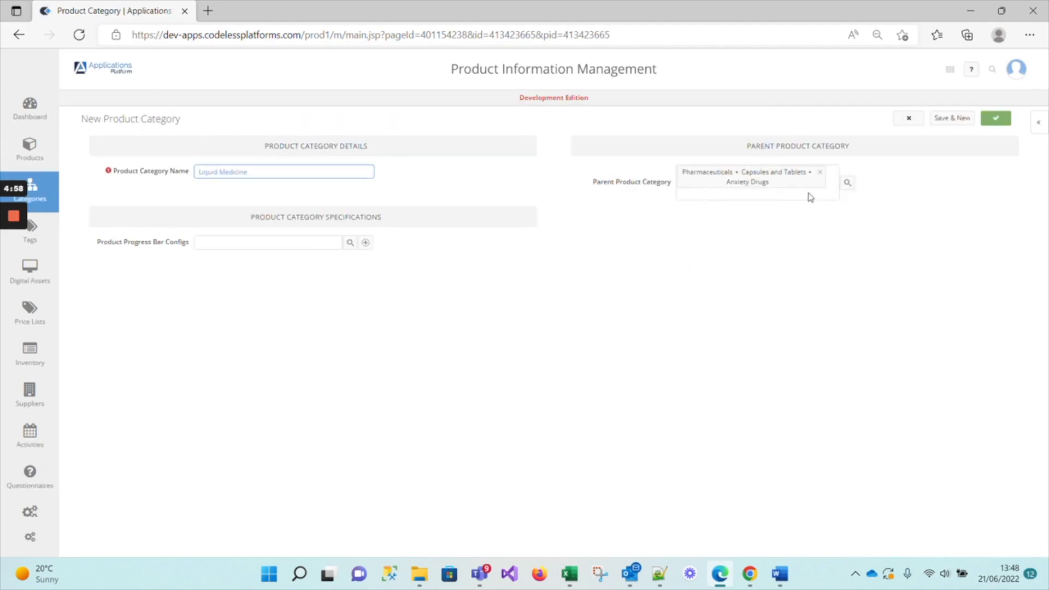
- Replace the Liquid Medicine category's prefilled parent with Pharmaceuticals
left_click(820, 173)
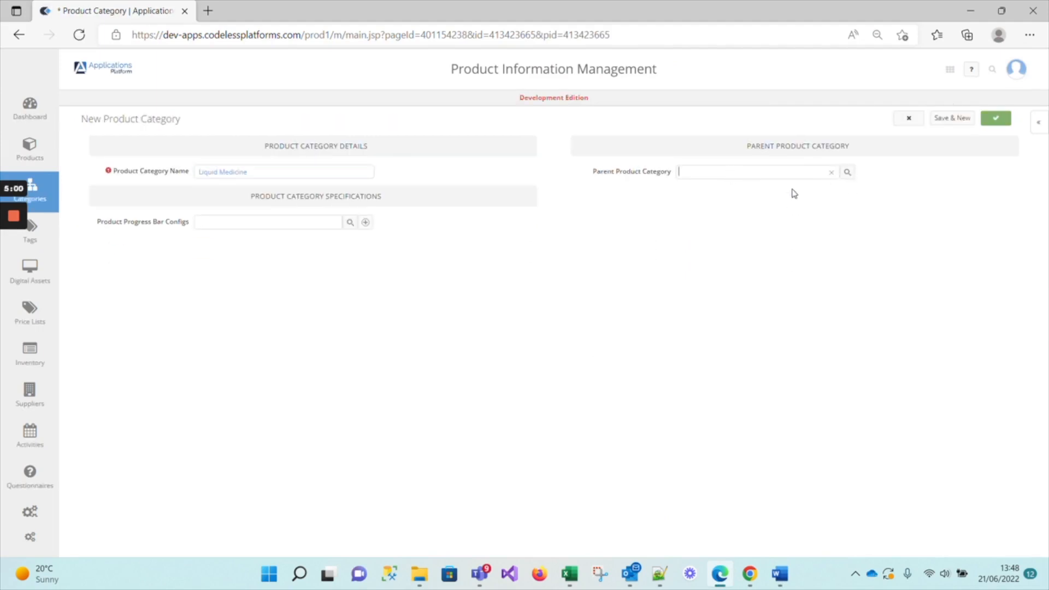
type("phar")
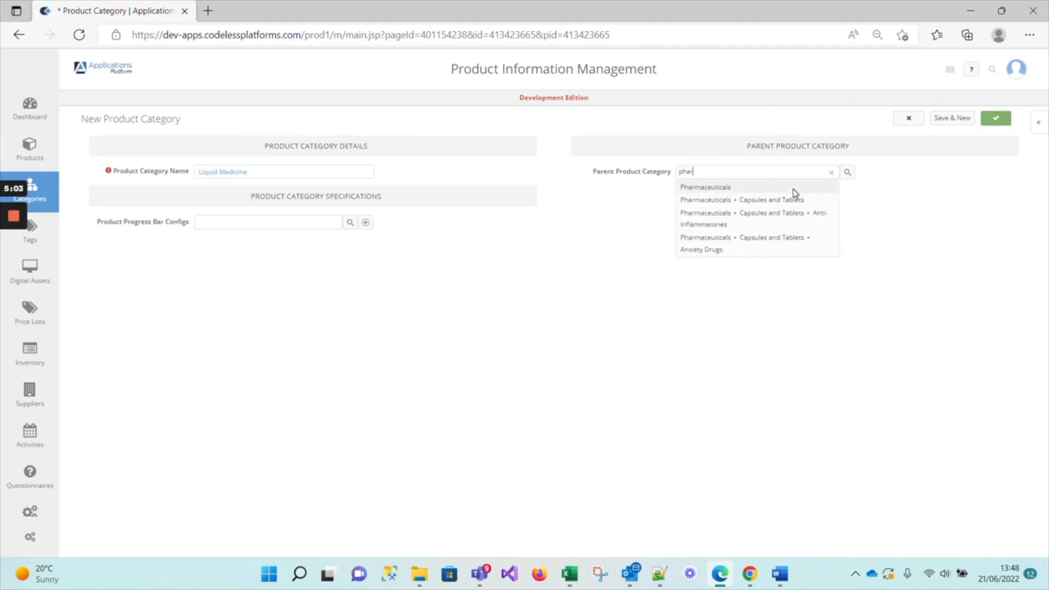
left_click(719, 189)
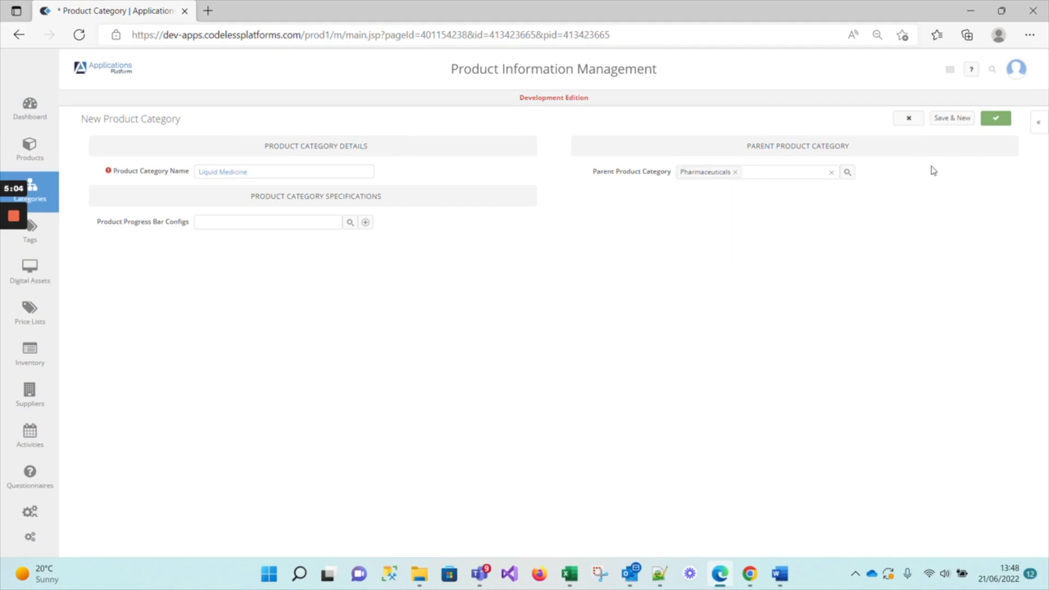
- Save the Liquid Medicine category and start a new product category beneath it
left_click(998, 119)
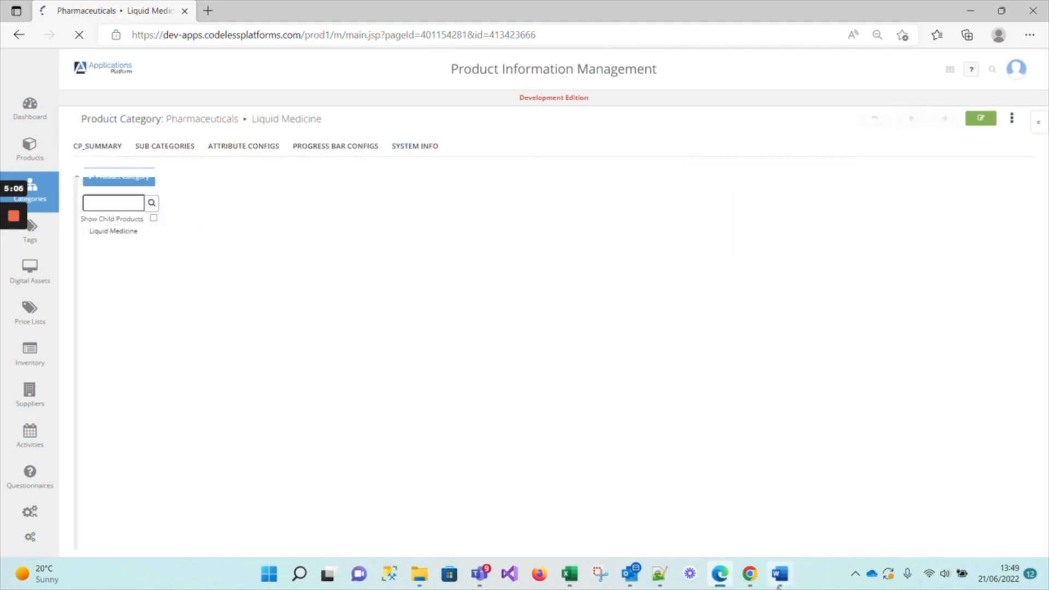
left_click(112, 244)
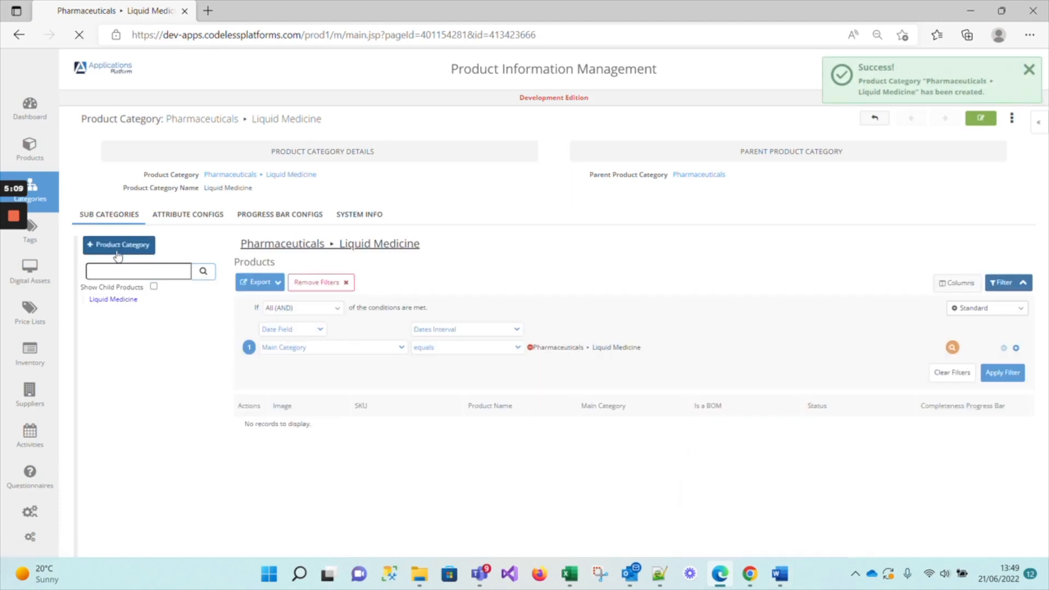
- Copy "Immune Globulin" from the Word document, paste it as the new subcategory's name in Edge, and save the category
left_click(780, 574)
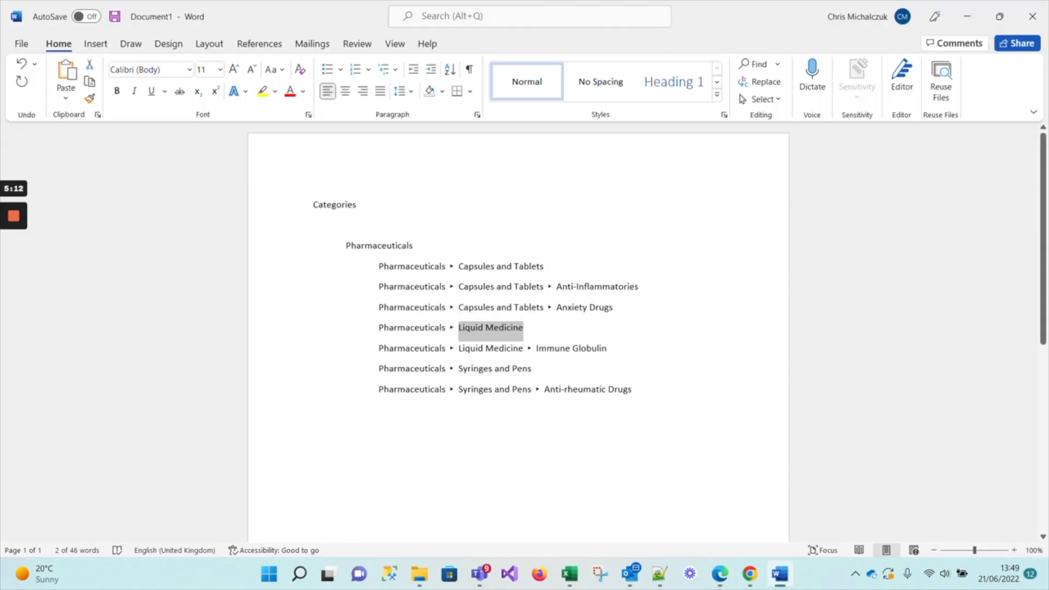
left_click_drag(537, 350, 615, 350)
key("ctrl+c")
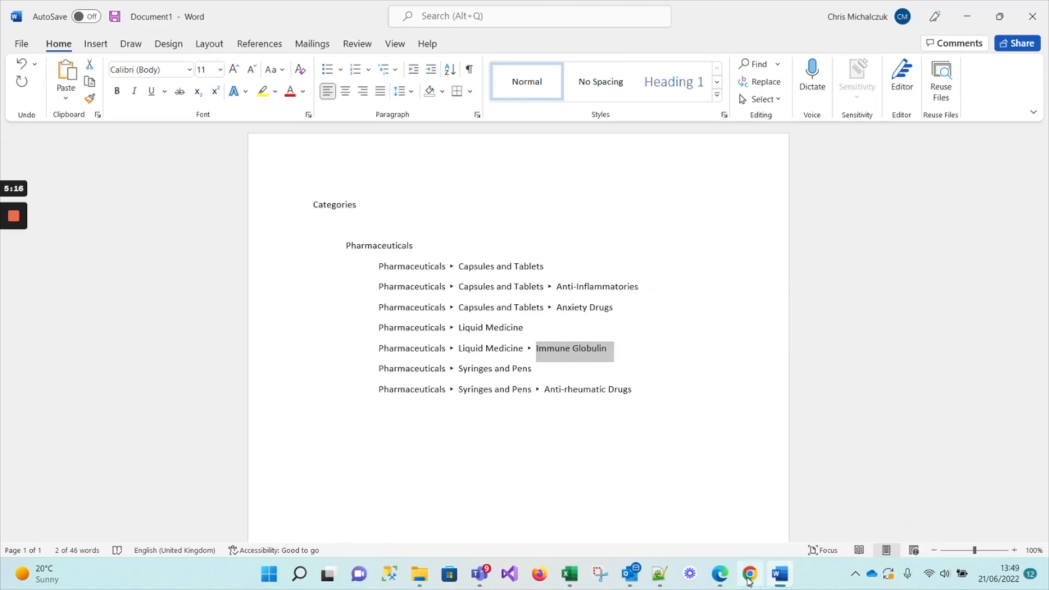
mouse_move(750, 581)
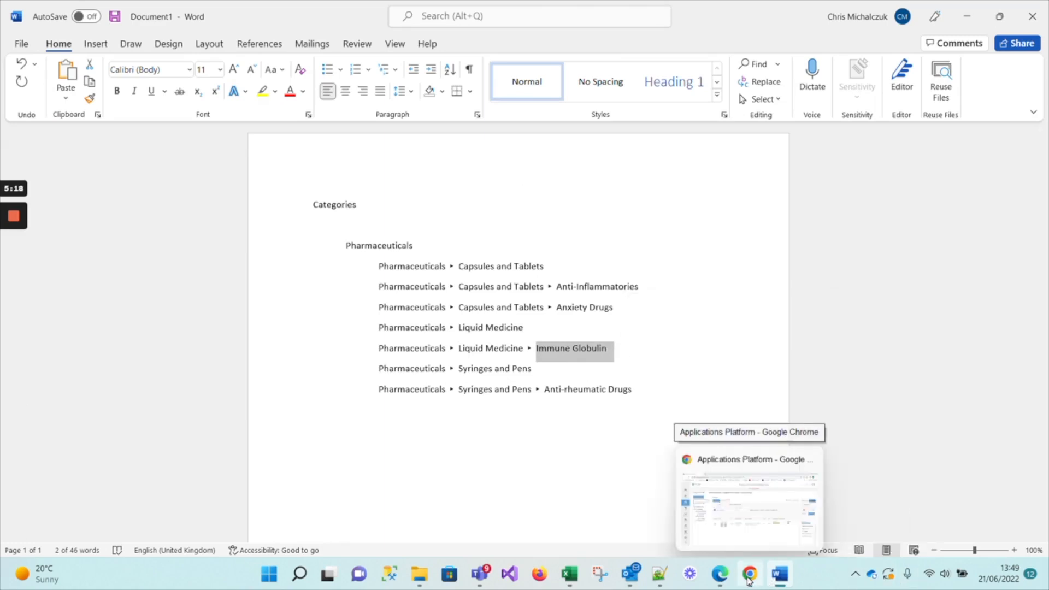
left_click(749, 579)
left_click(720, 575)
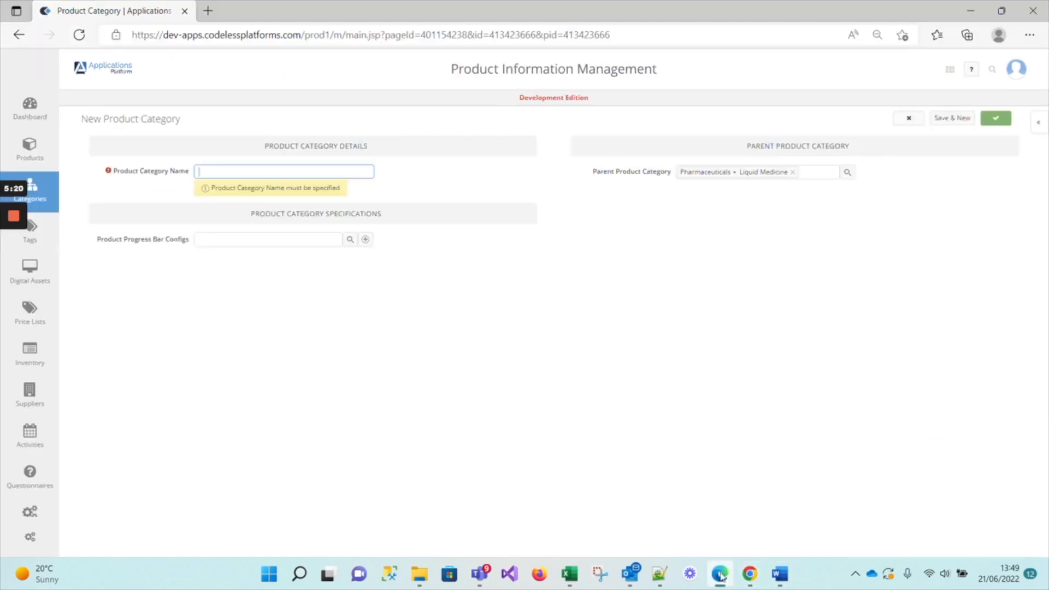
left_click(284, 172)
key("ctrl+v")
left_click(993, 117)
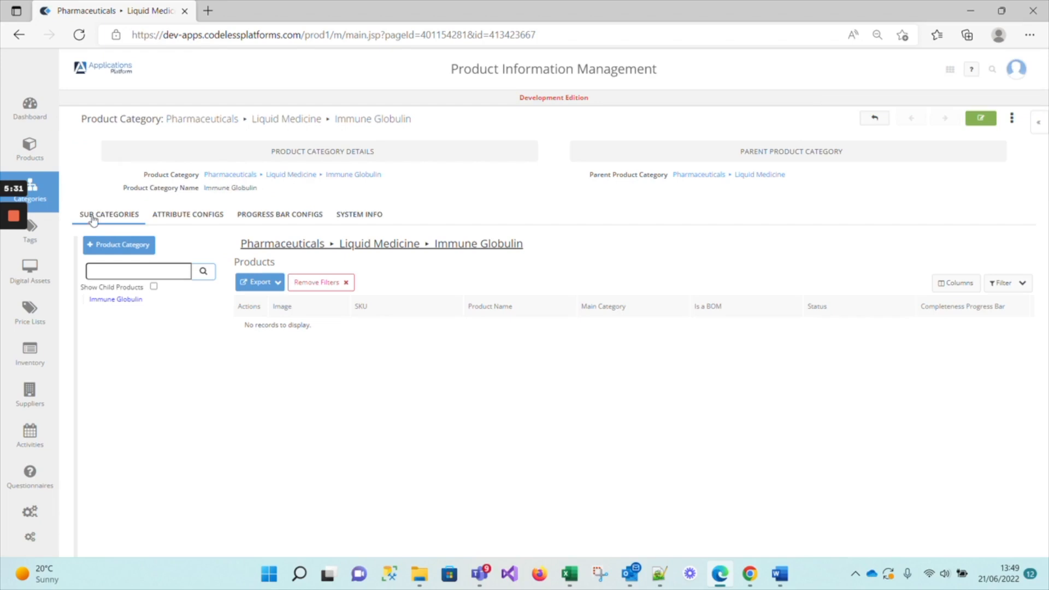
- Open the categories overview and expand Pharmaceuticals with its Capsules and Tablets and Liquid Medicine branches to check the hierarchy
mouse_move(55, 225)
left_click(230, 176)
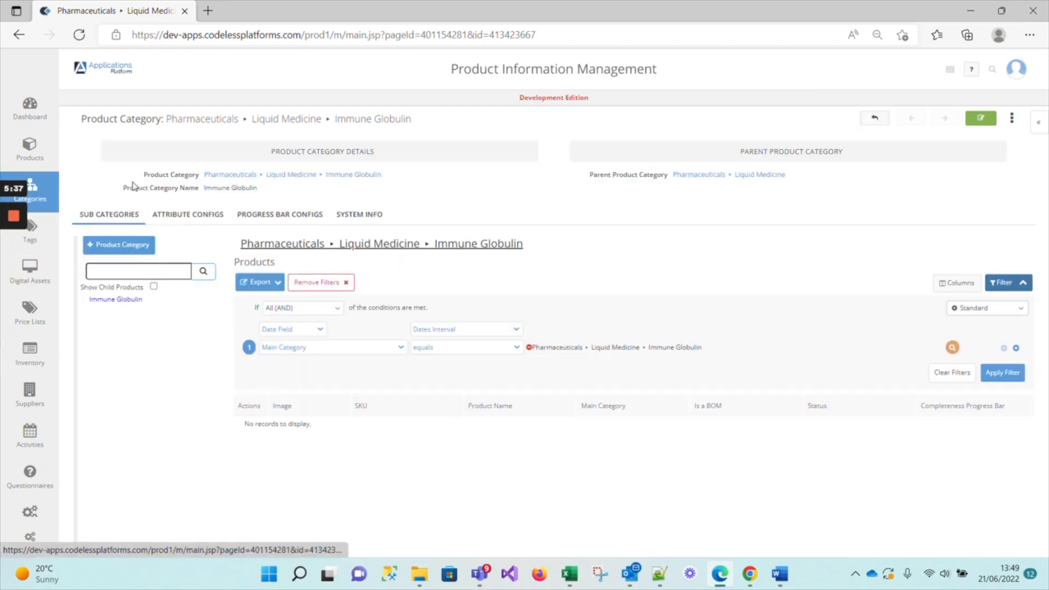
mouse_move(51, 202)
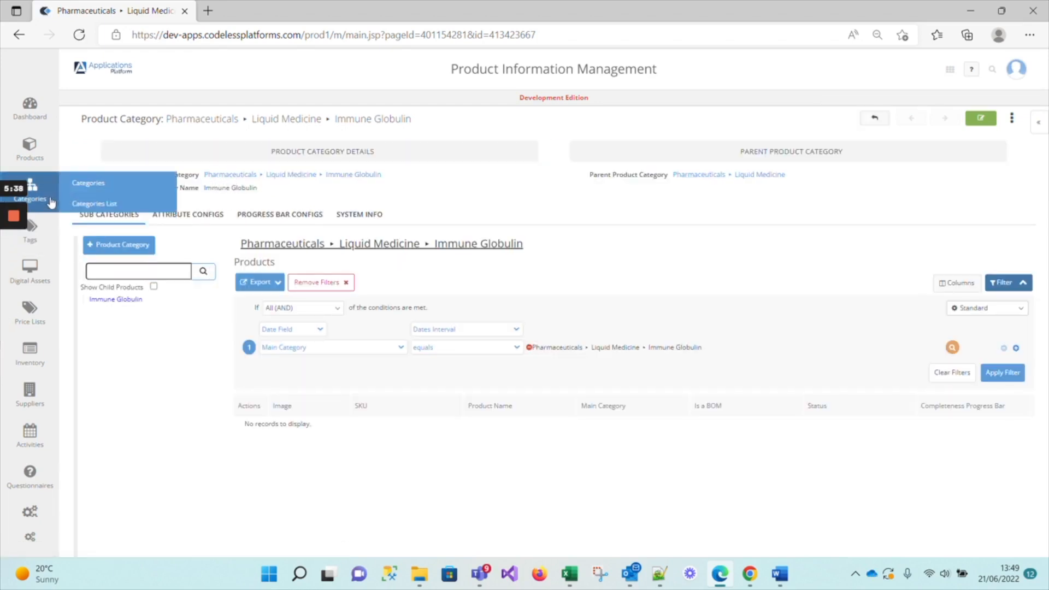
left_click(104, 191)
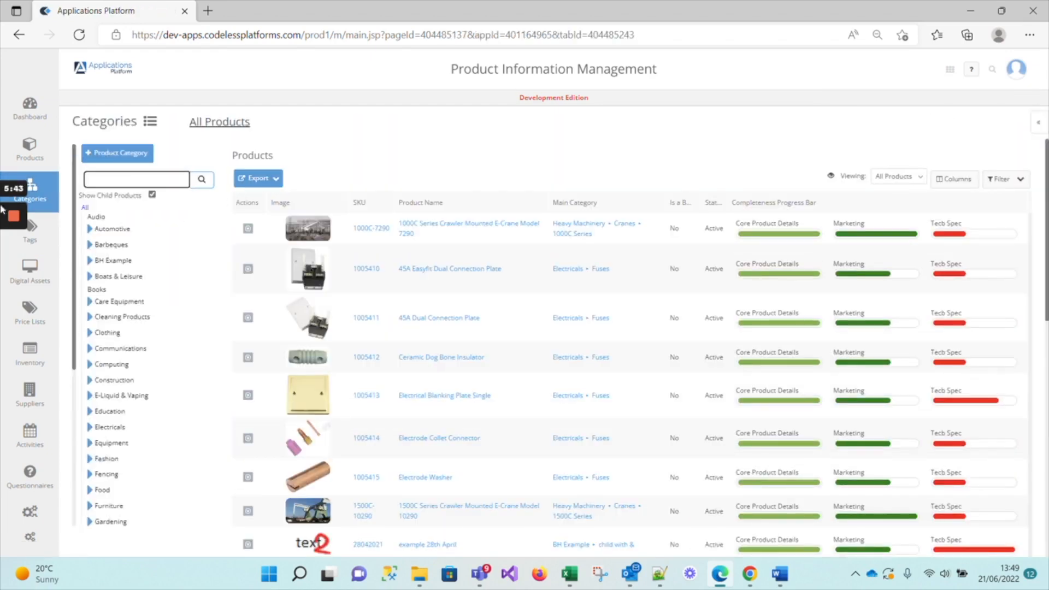
scroll(145, 387, "down", 5)
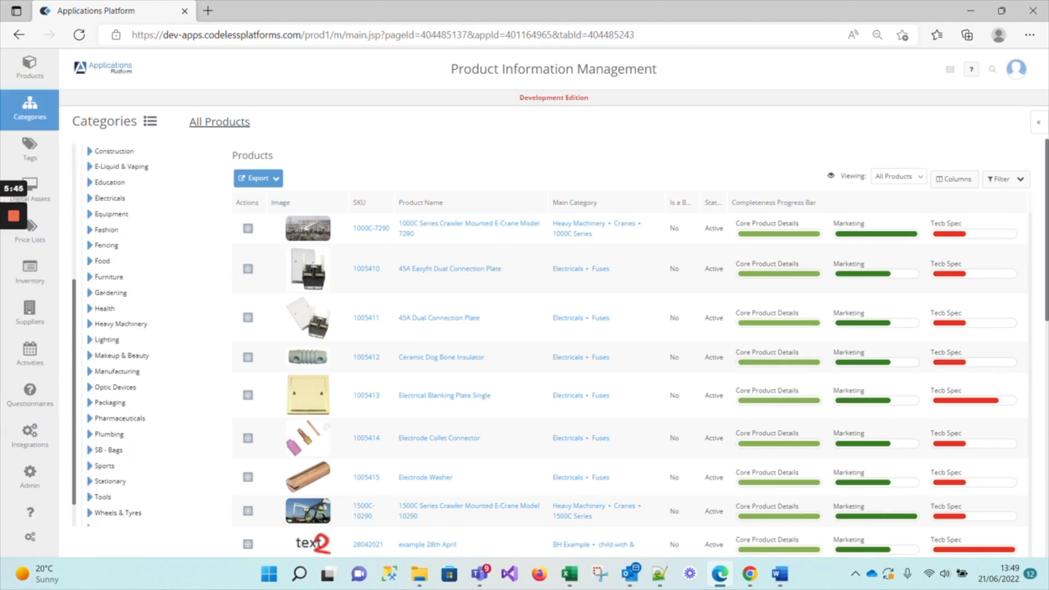
left_click(97, 419)
left_click(90, 420)
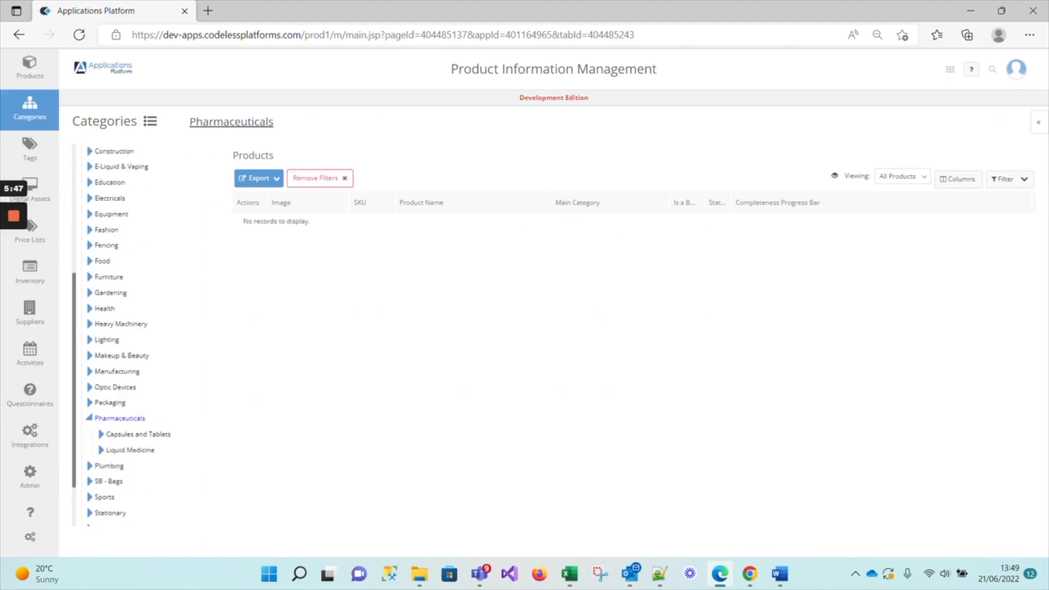
left_click(101, 436)
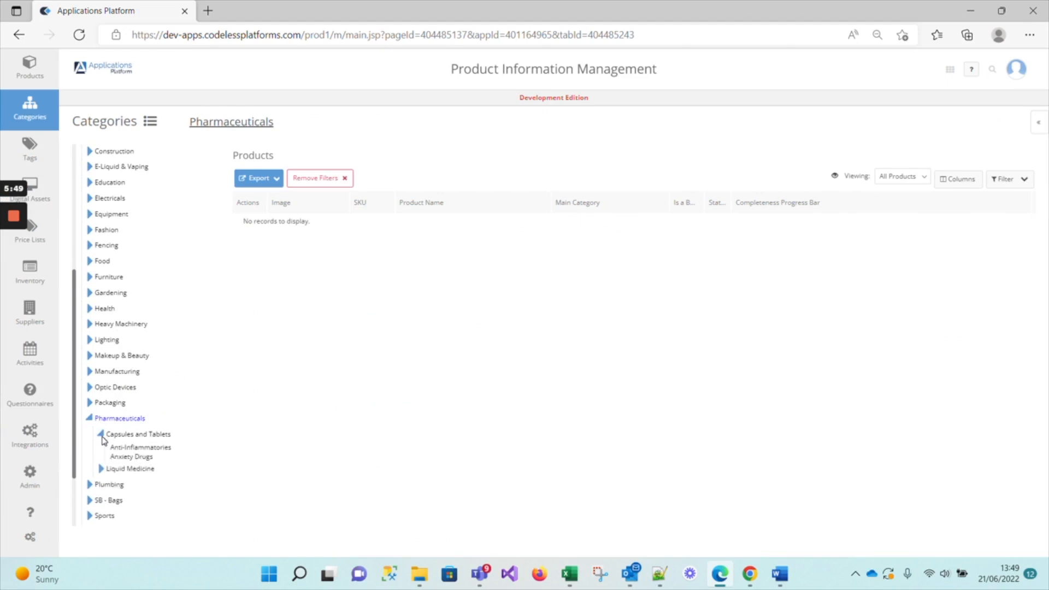
left_click(102, 469)
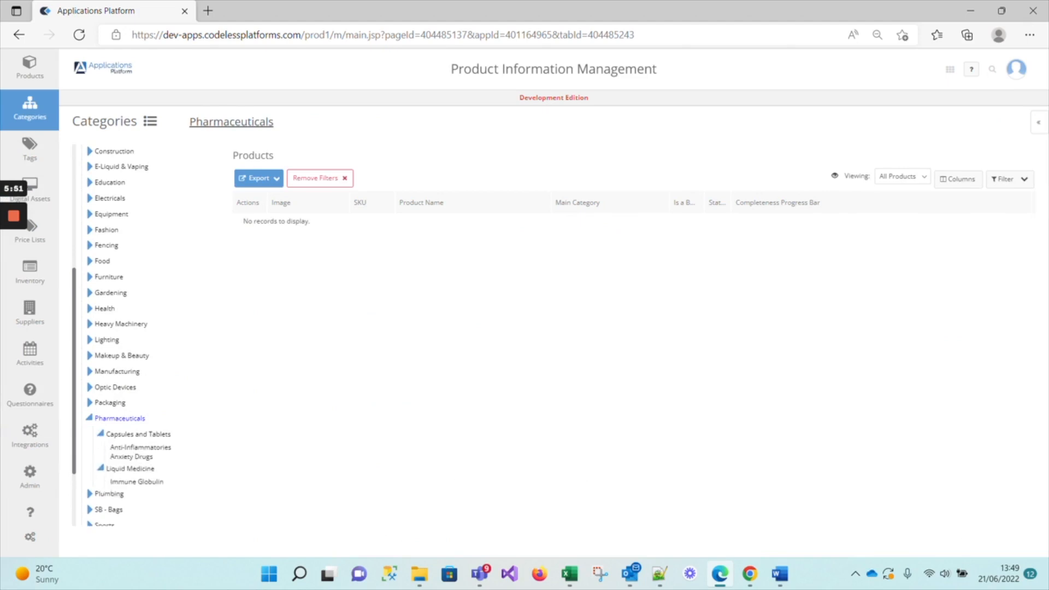
- View the product listings of the Anti-Inflammatories, Anxiety Drugs and Immune Globulin subcategories in turn
scroll(162, 451, "down", 2)
left_click(134, 351)
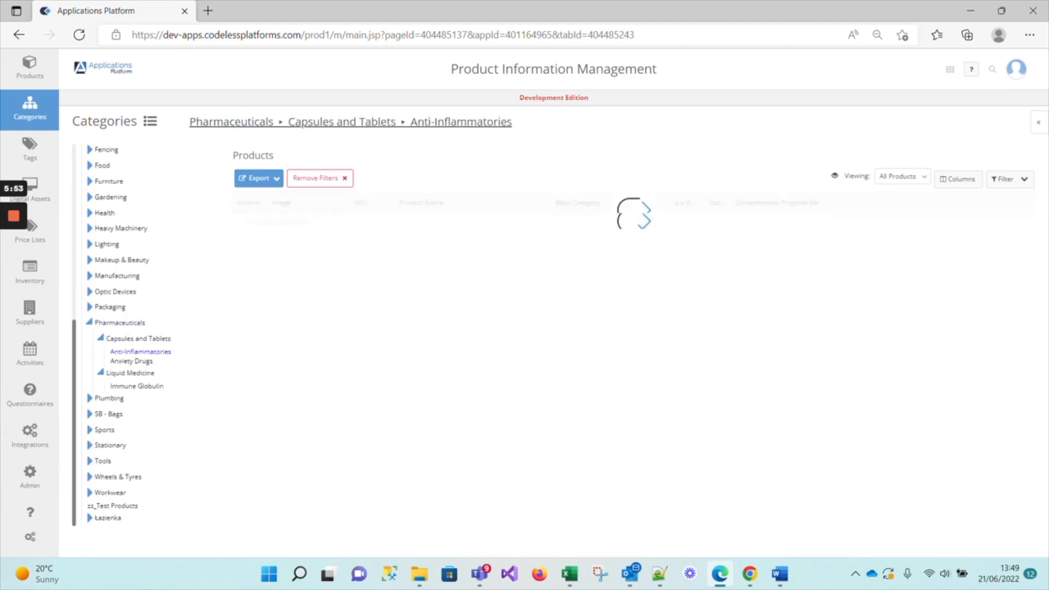
left_click(131, 361)
left_click(136, 386)
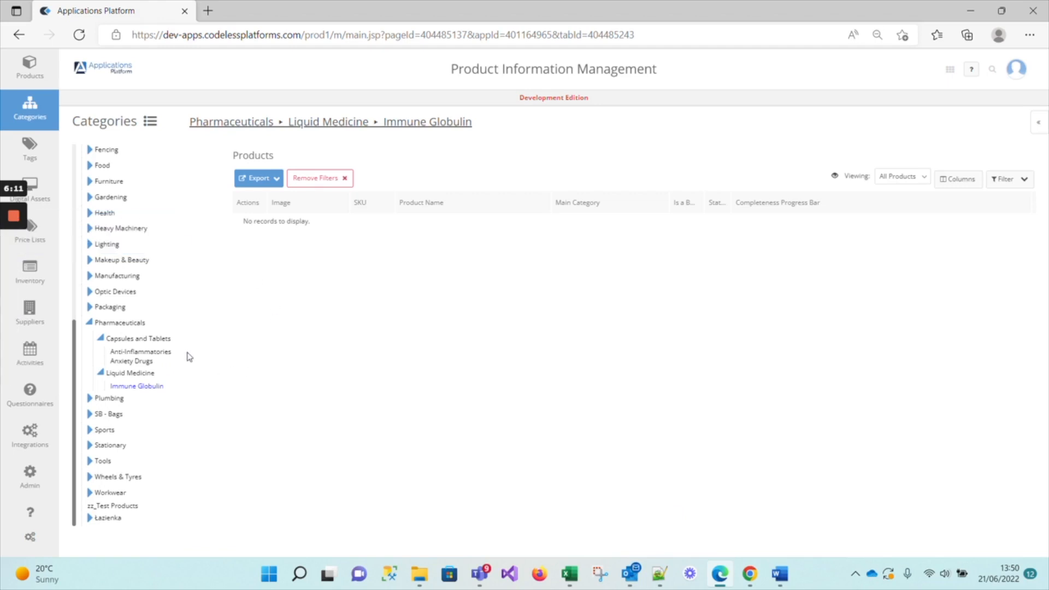
mouse_move(26, 216)
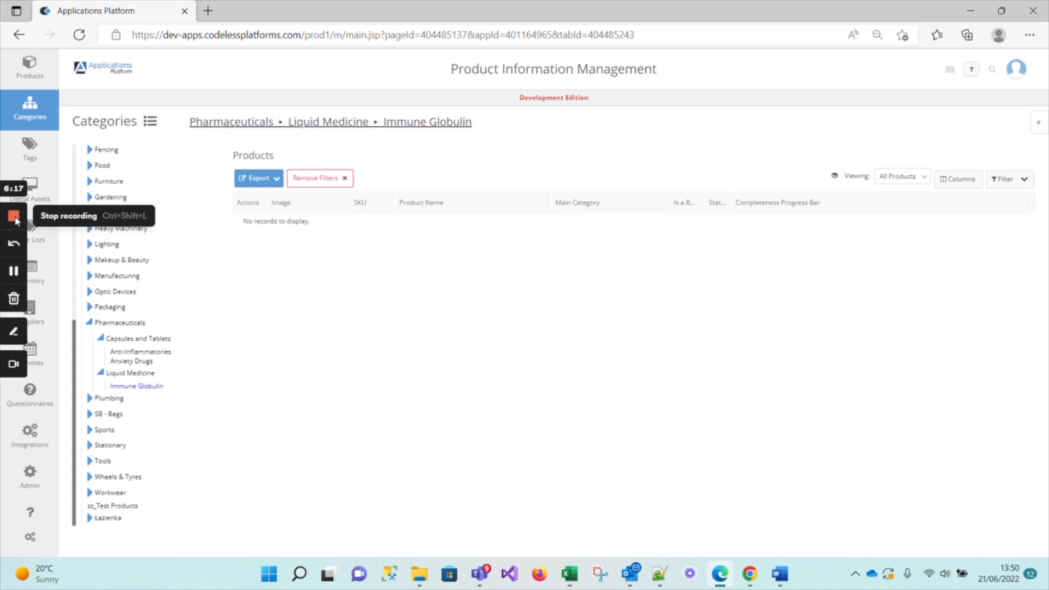
left_click(14, 217)
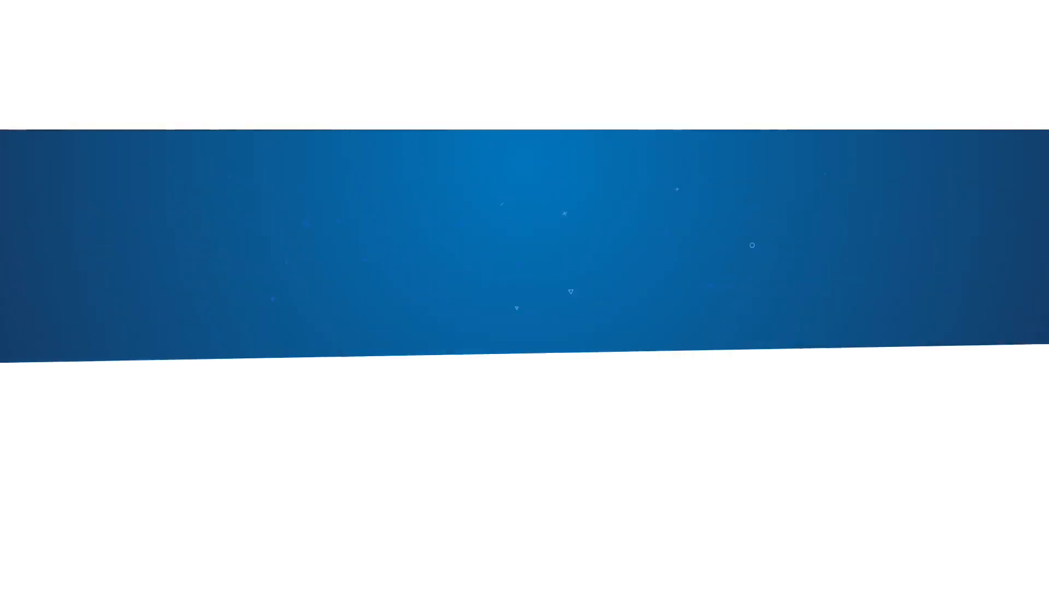